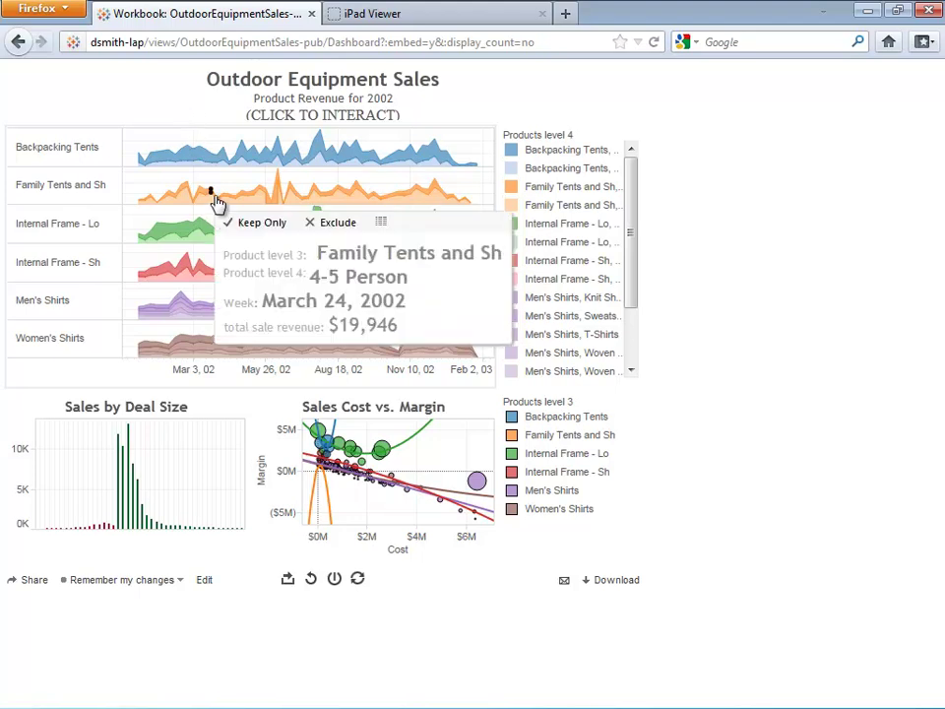
# - Filter the dashboard to Family Tents and Shelters by selecting its area in the revenue chart
pyautogui.click(181, 175)
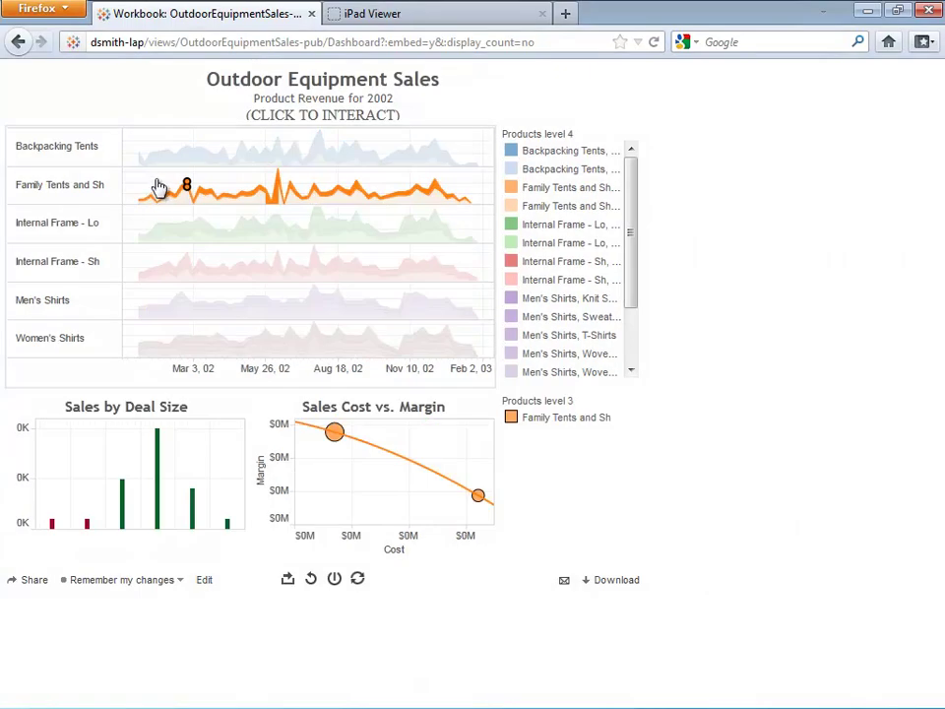
# - Load the Outdoor Equipment Sales dashboard URL in the iPad viewer, tap it, then minimize Firefox
pyautogui.click(431, 9)
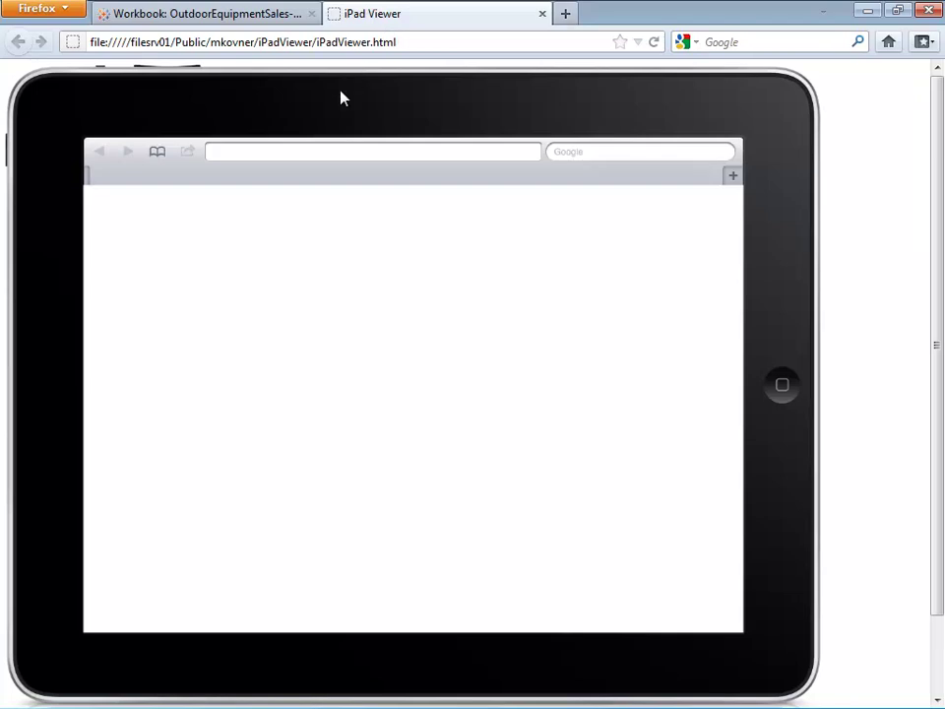
pyautogui.click(321, 151)
pyautogui.hotkey('ctrl', 'v')
pyautogui.press('Return')
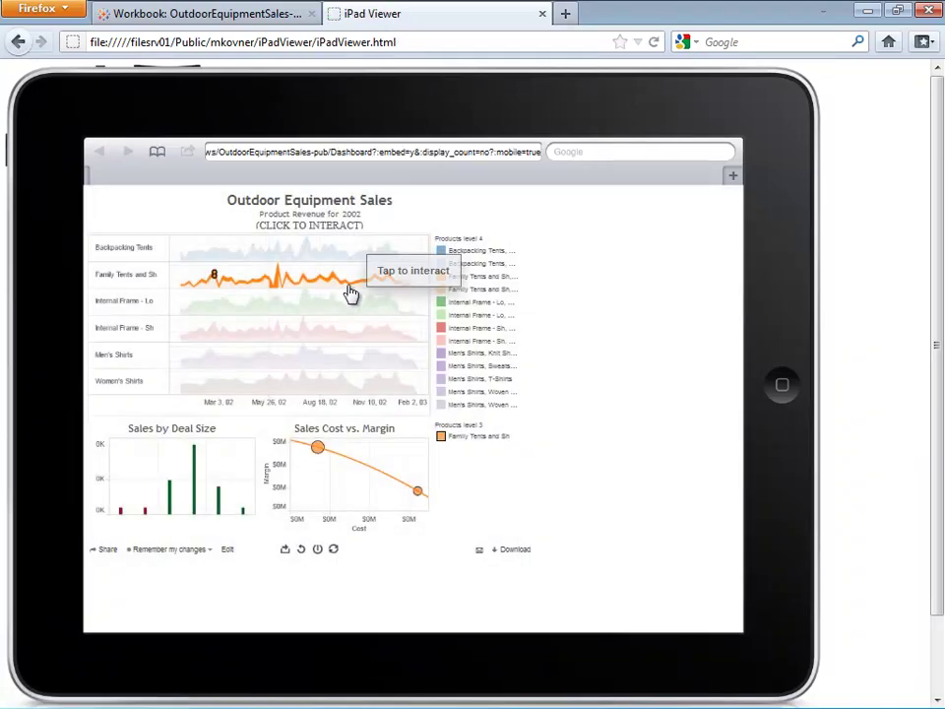
pyautogui.click(349, 298)
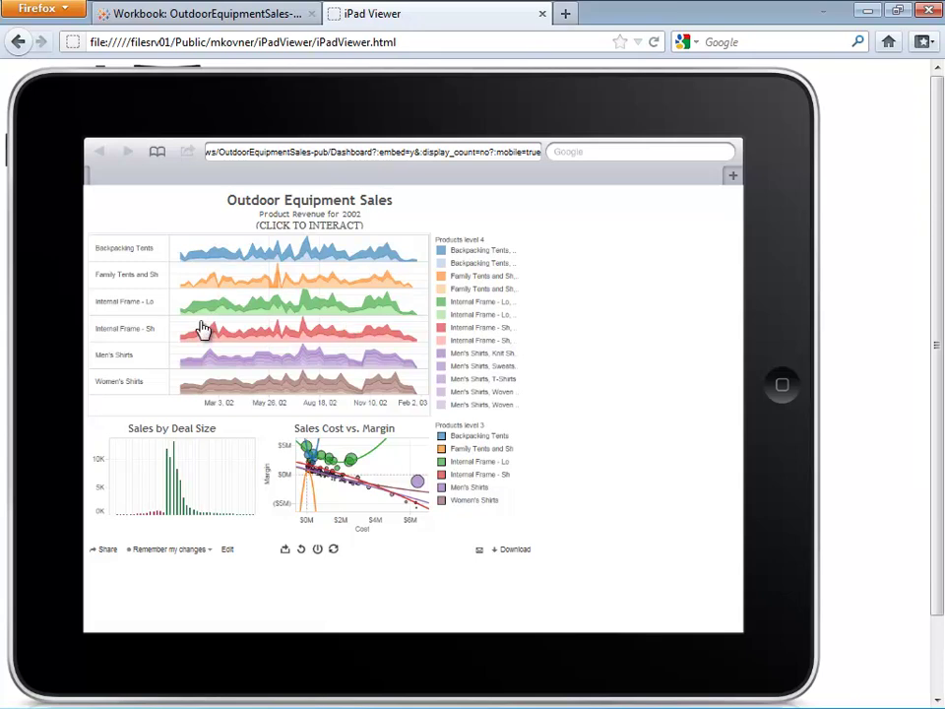
pyautogui.click(866, 10)
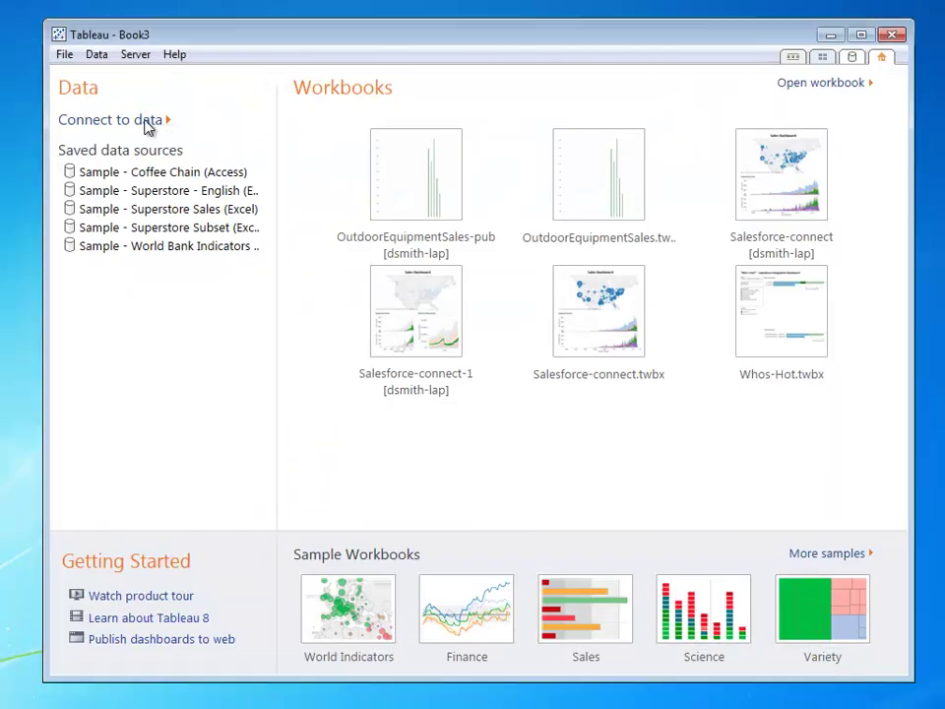
# - Connect to Amazon Redshift with the server, testv1 database, username 'test' and password
pyautogui.click(146, 121)
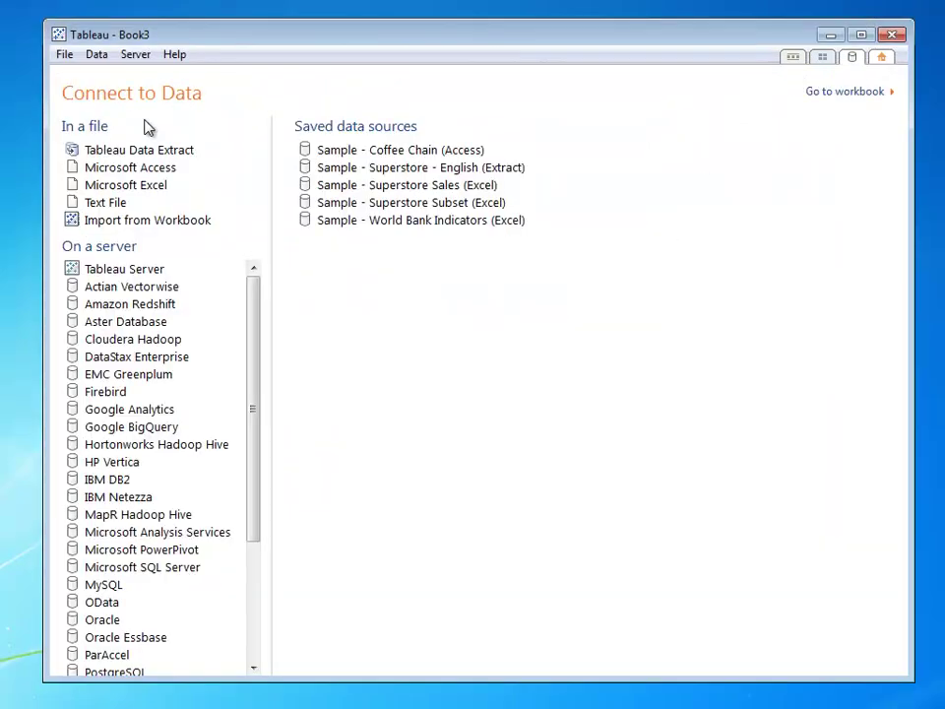
pyautogui.click(150, 307)
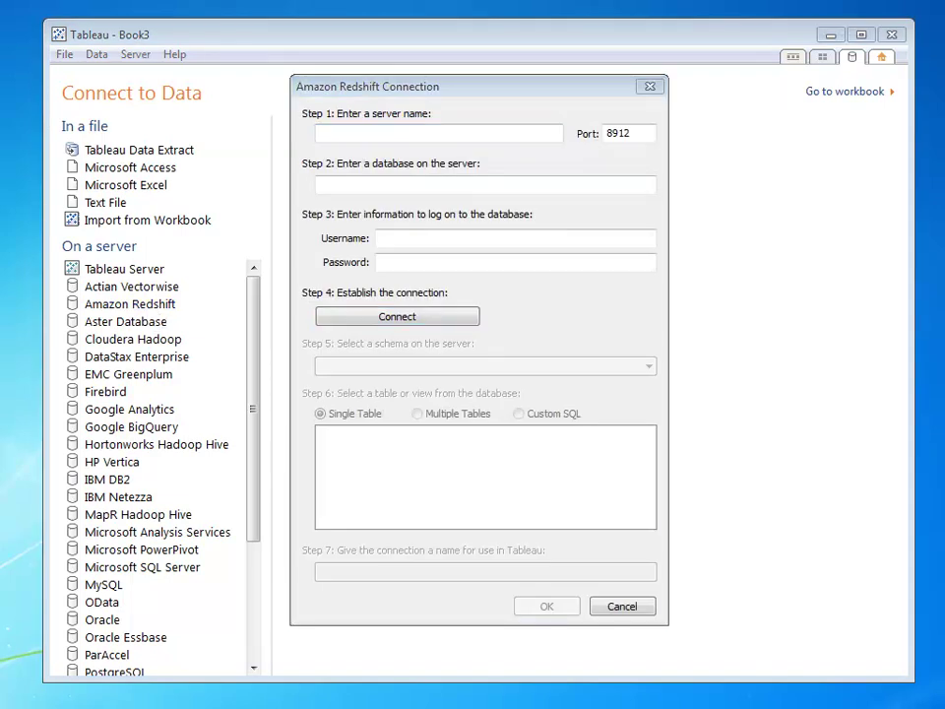
pyautogui.click(423, 133)
pyautogui.hotkey('ctrl', 'v')
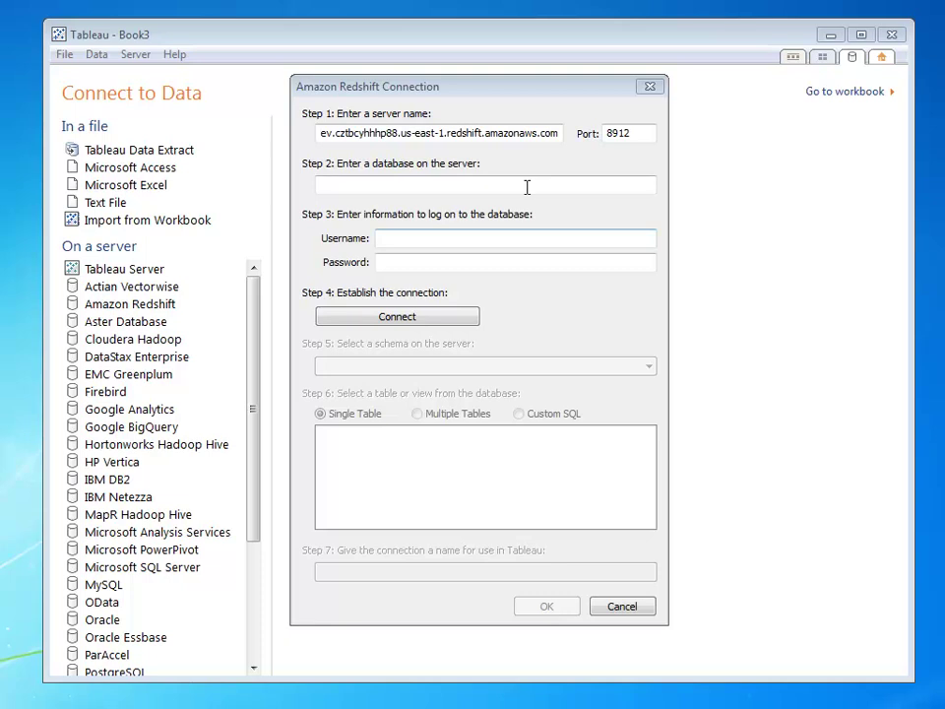
pyautogui.click(487, 189)
pyautogui.write('testv1')
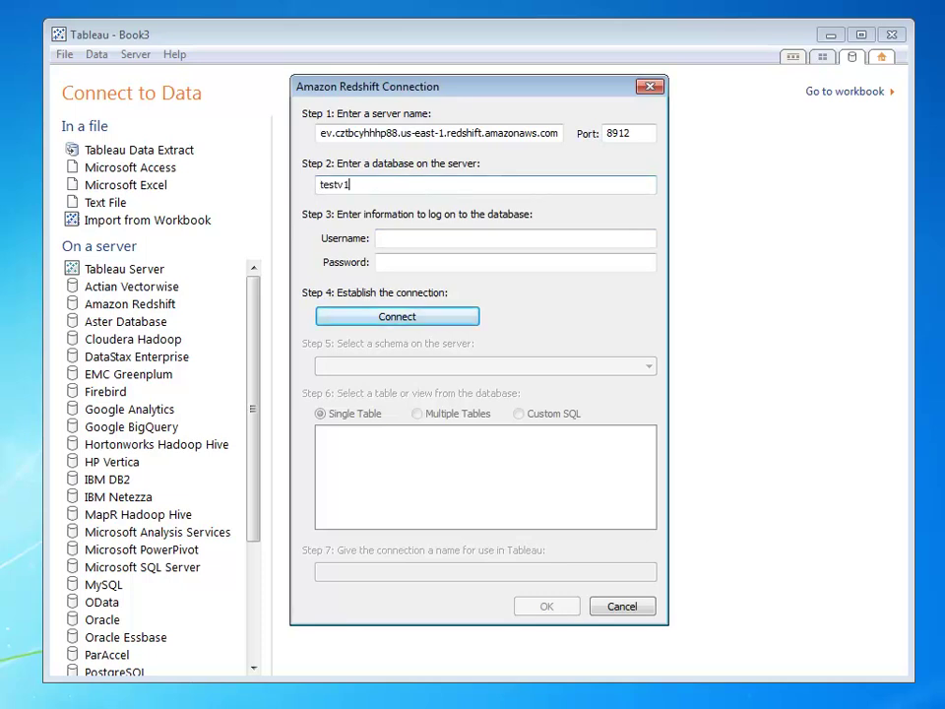
pyautogui.click(445, 239)
pyautogui.write('test')
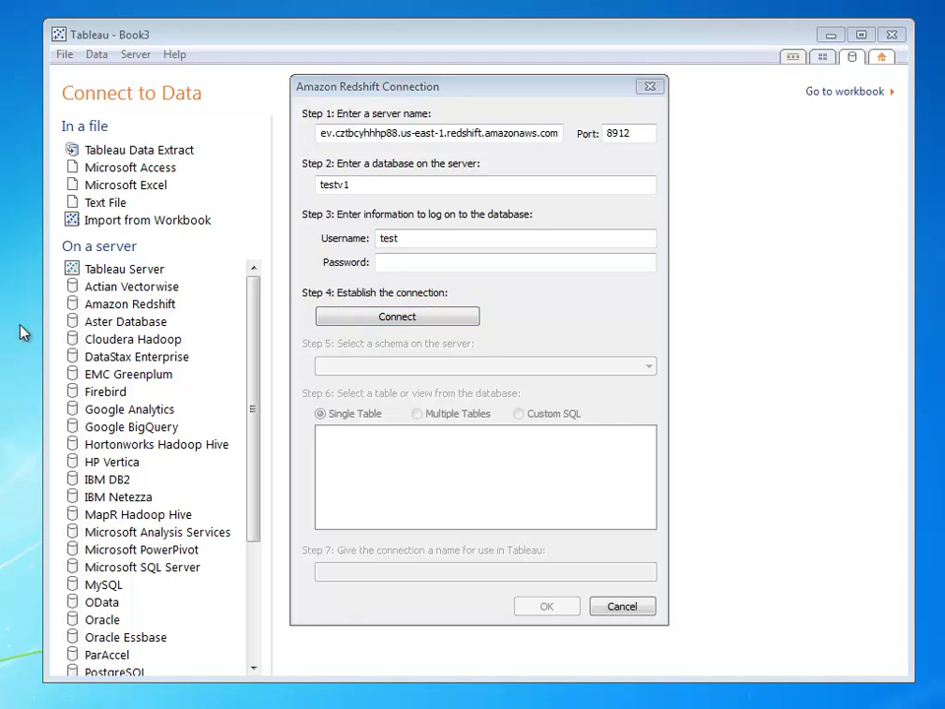
pyautogui.click(461, 263)
pyautogui.write('password')
pyautogui.click(400, 318)
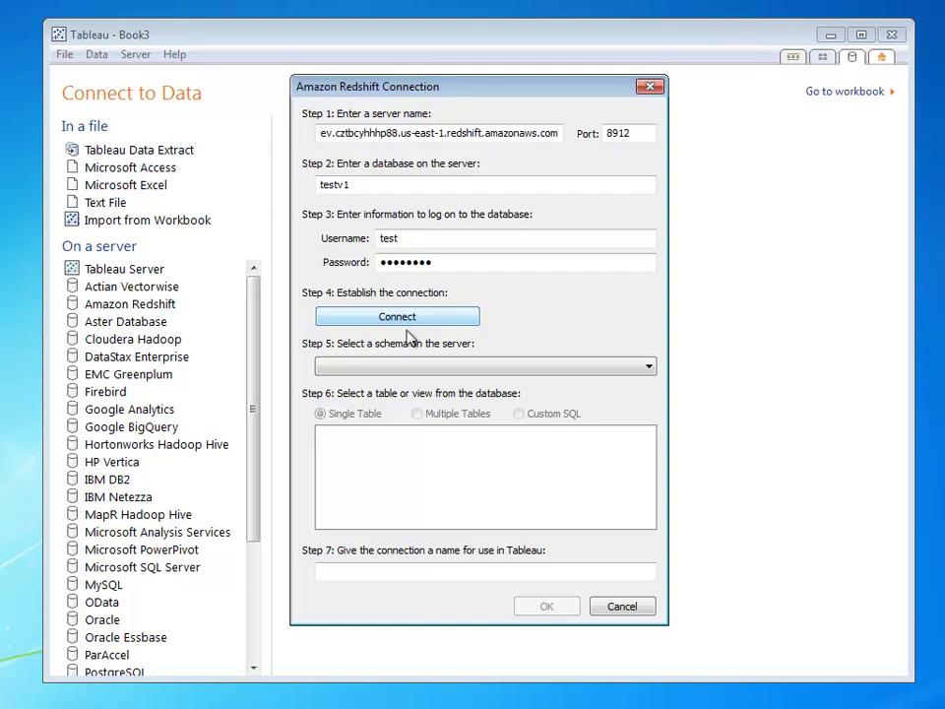
# - Choose the public schema and rei table, and connect live
pyautogui.click(432, 363)
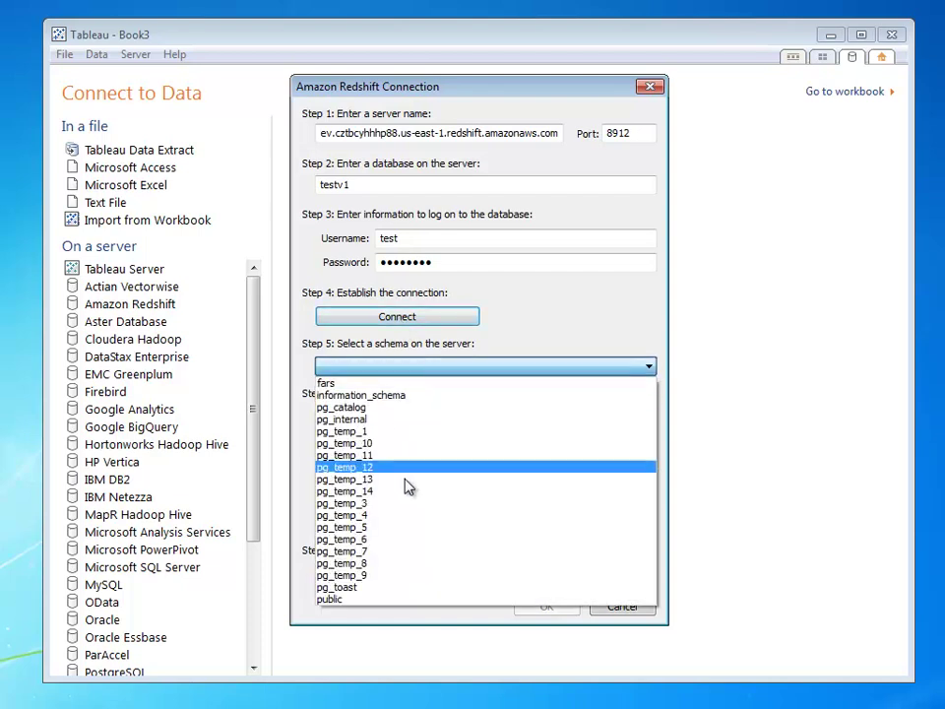
pyautogui.click(379, 599)
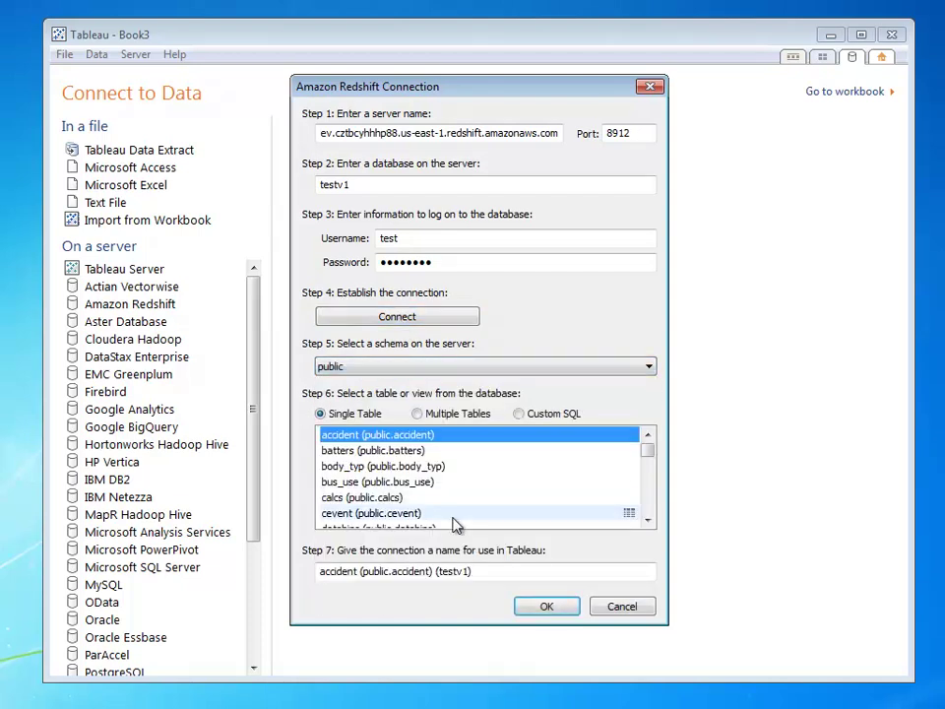
pyautogui.click(646, 507)
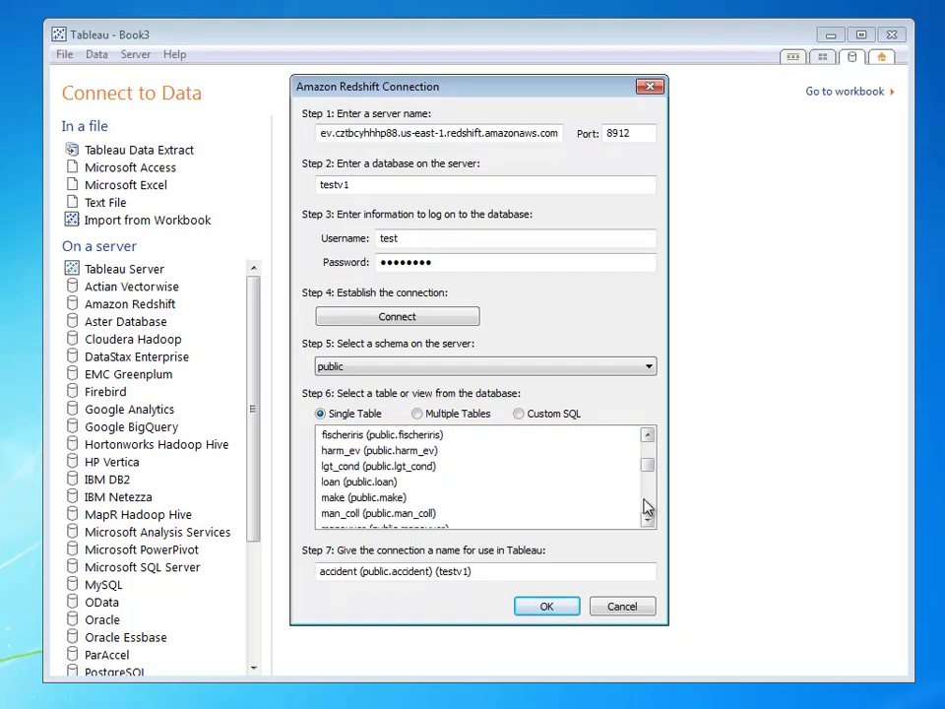
pyautogui.click(646, 507)
pyautogui.click(551, 512)
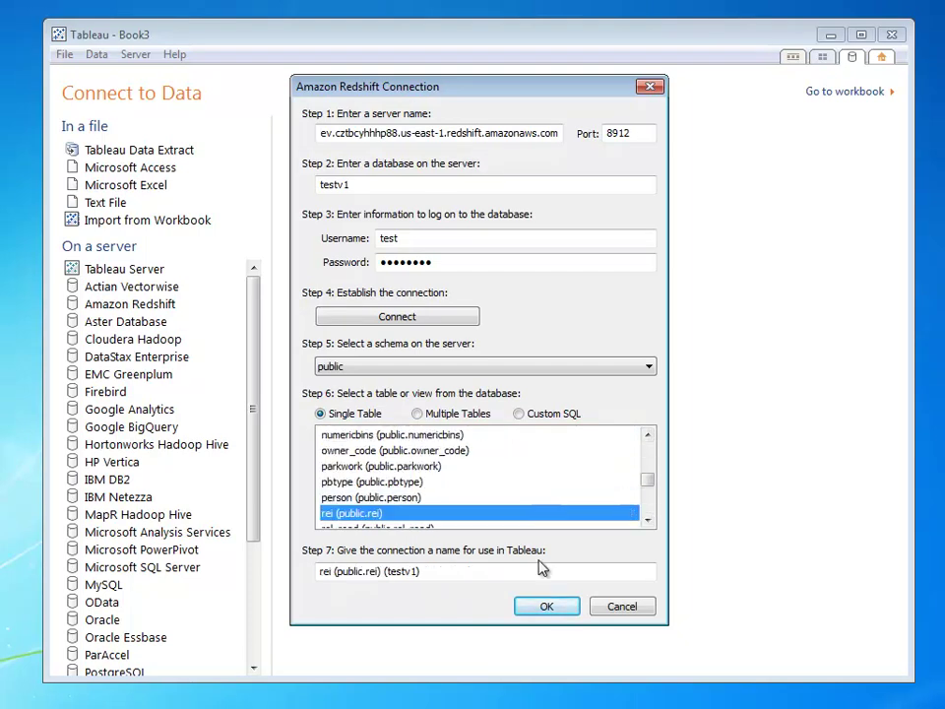
pyautogui.click(545, 605)
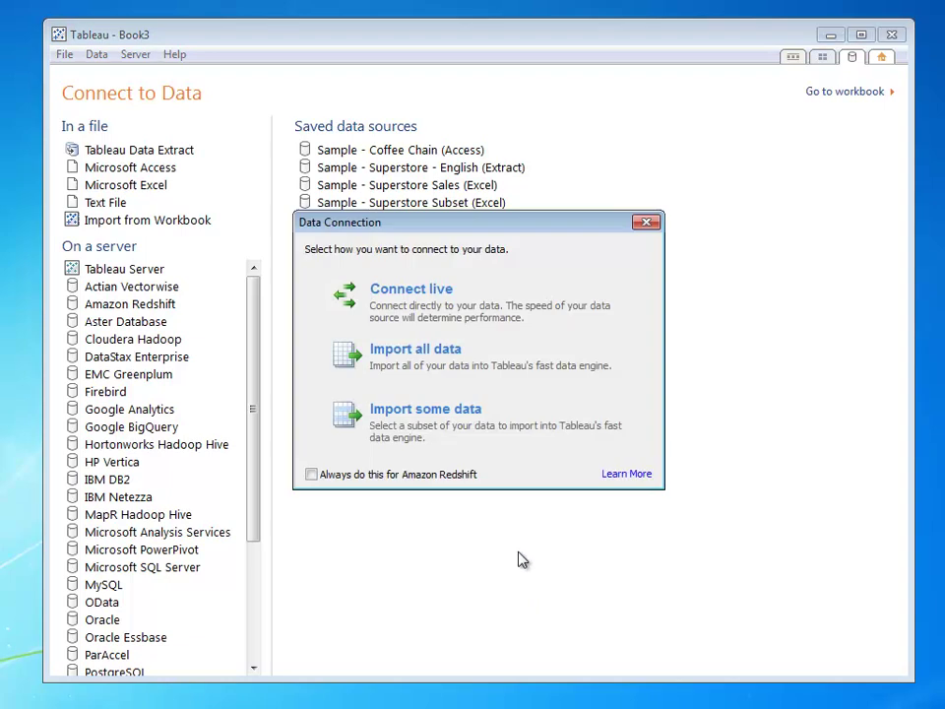
pyautogui.click(453, 329)
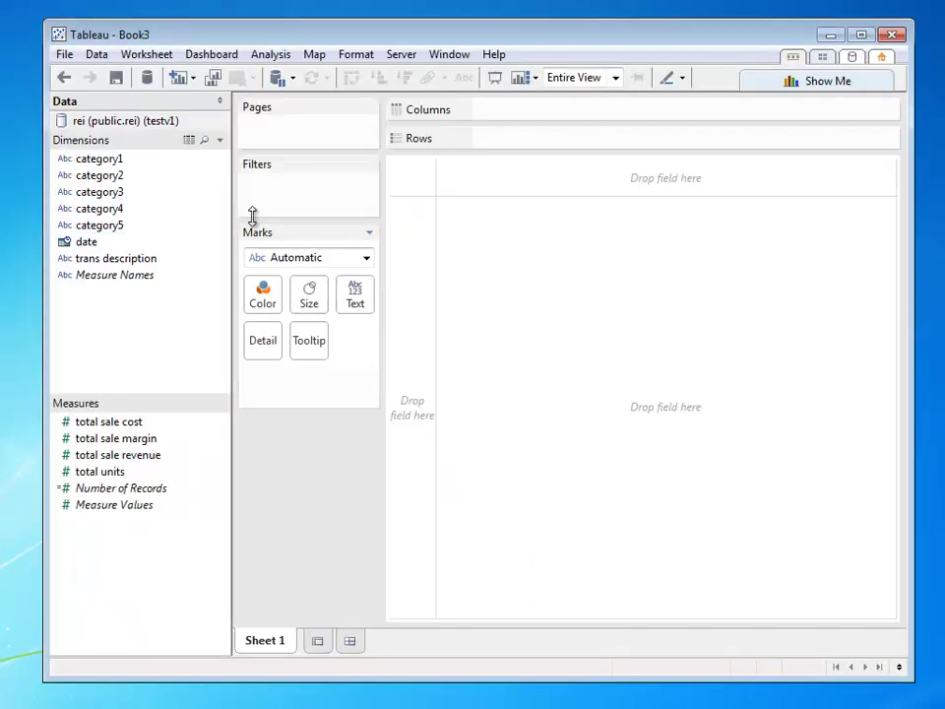
# - Plot total sale revenue by month of date as a line, January 2002 to January 2003
pyautogui.click(89, 244)
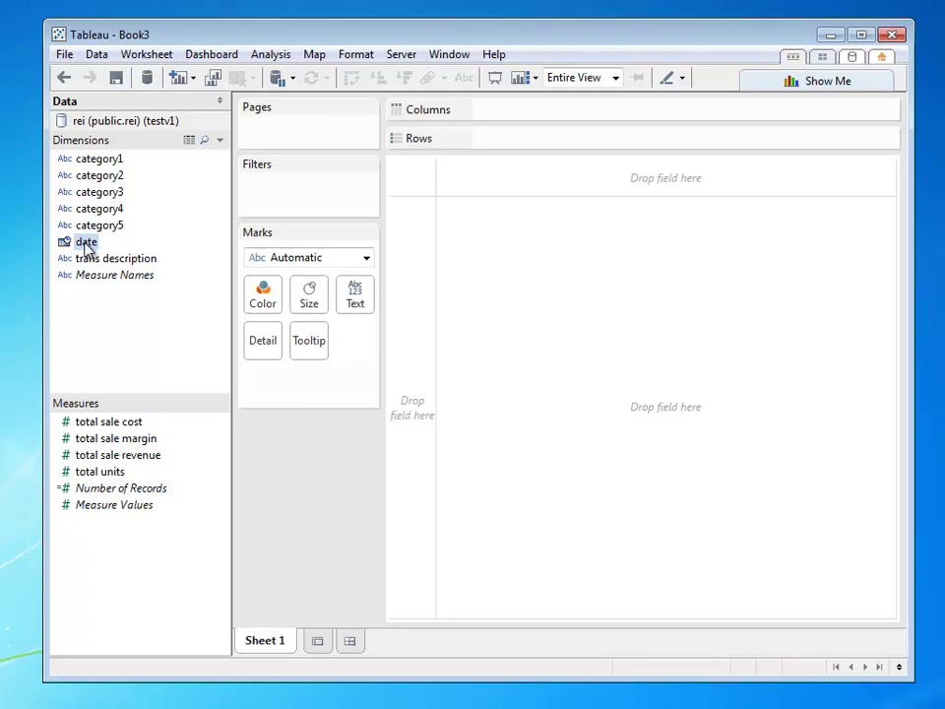
pyautogui.moveTo(86, 246)
pyautogui.mouseDown()
pyautogui.moveTo(257, 216)
pyautogui.moveTo(481, 147)
pyautogui.moveTo(547, 110)
pyautogui.mouseUp()
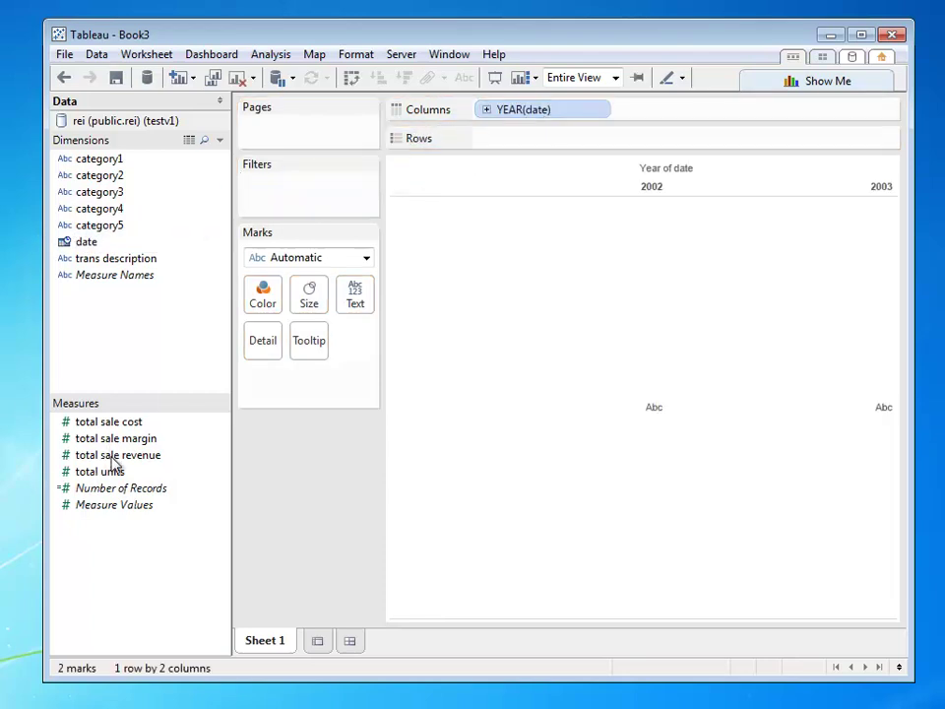
pyautogui.moveTo(111, 458)
pyautogui.mouseDown()
pyautogui.moveTo(91, 466)
pyautogui.moveTo(513, 236)
pyautogui.moveTo(557, 139)
pyautogui.mouseUp()
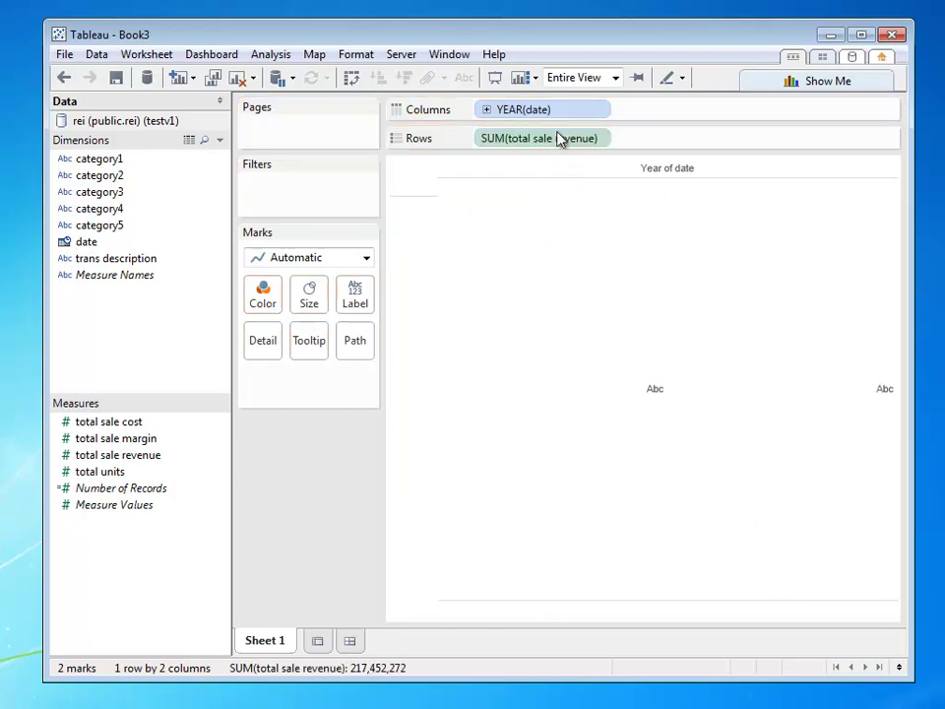
pyautogui.click(601, 109)
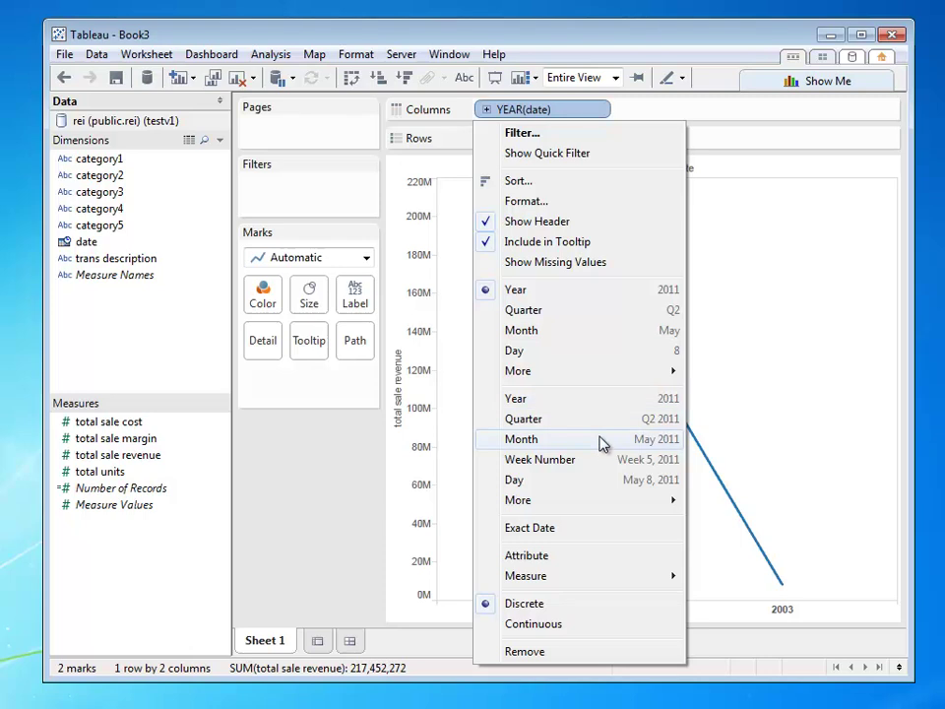
pyautogui.click(602, 448)
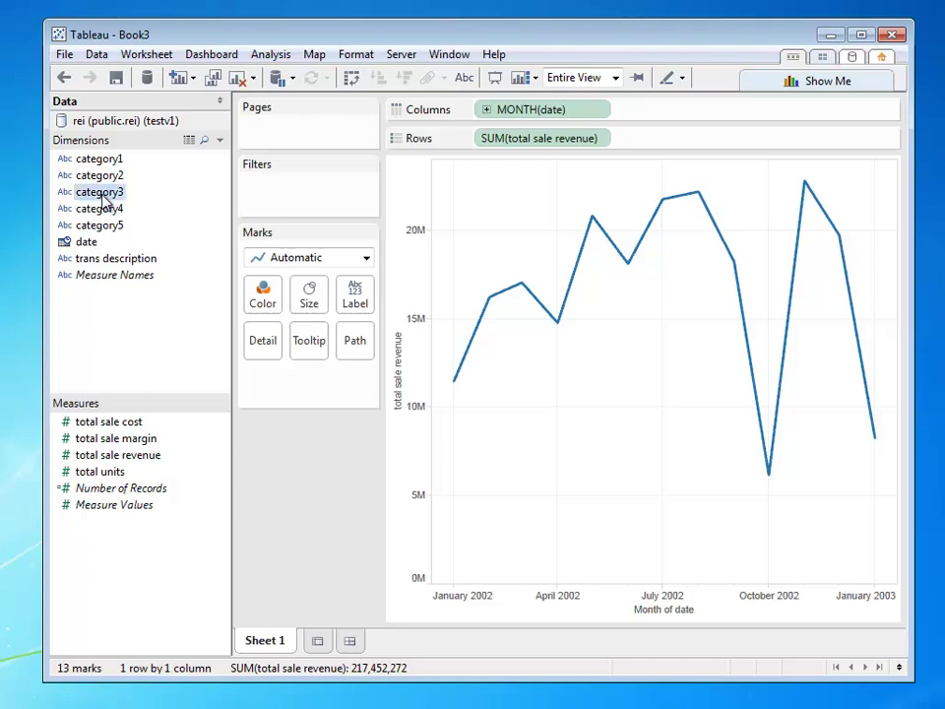
# - Split the revenue chart into one row per category3 with independent axis ranges
pyautogui.moveTo(99, 192); pyautogui.dragTo(488, 148)
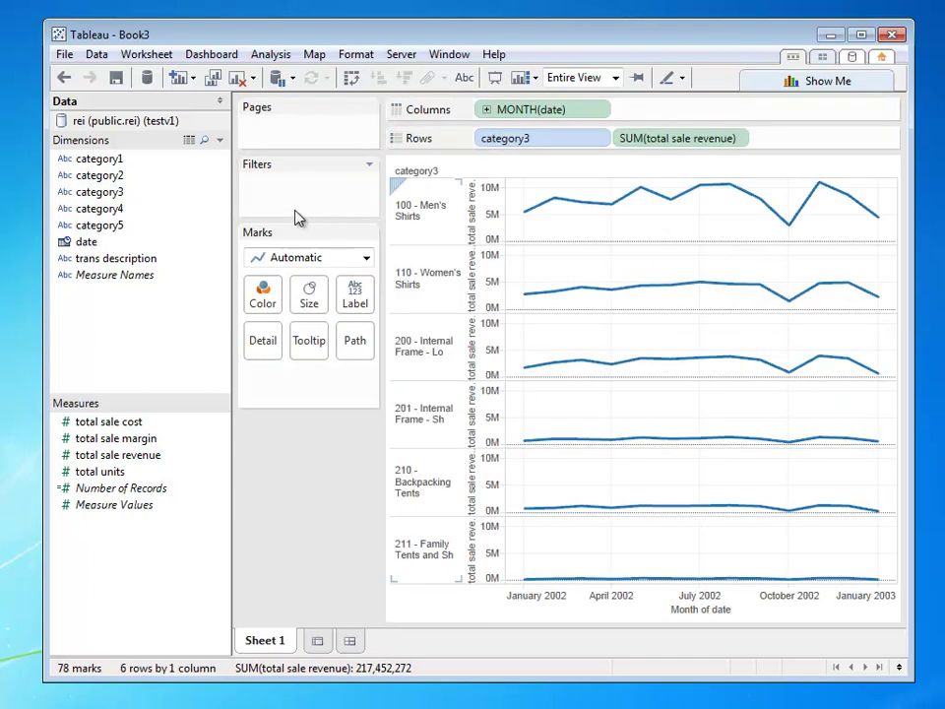
pyautogui.rightClick(497, 234)
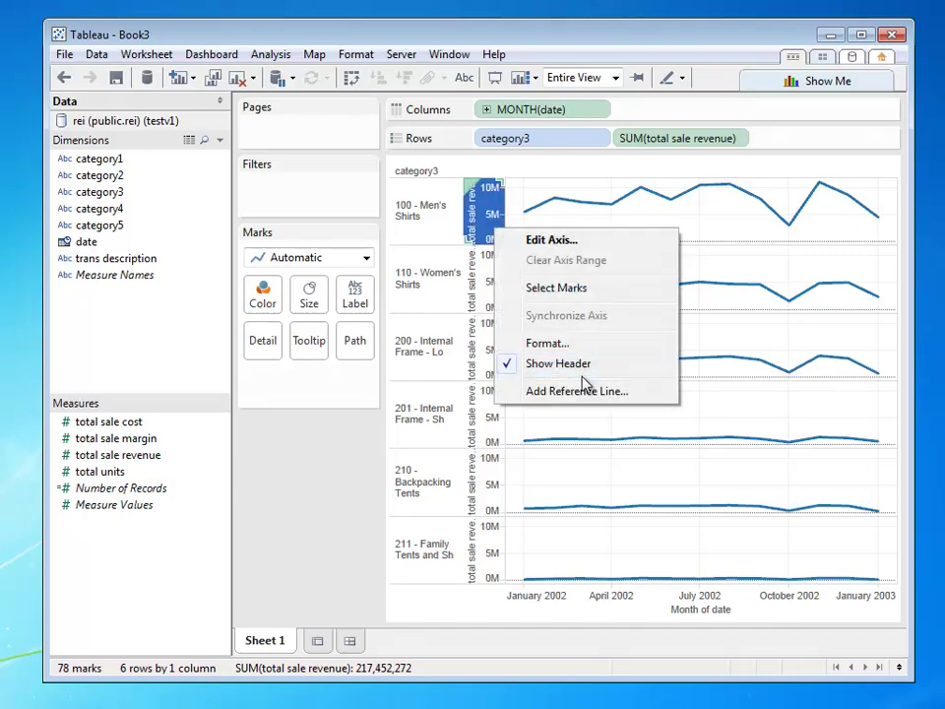
pyautogui.click(565, 242)
pyautogui.click(380, 256)
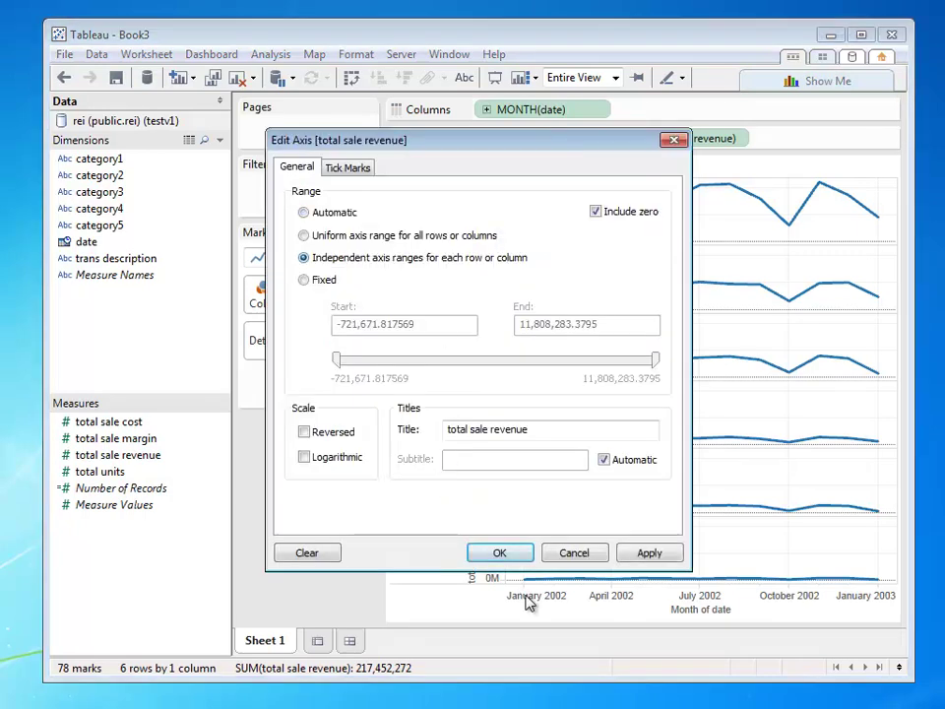
pyautogui.click(499, 552)
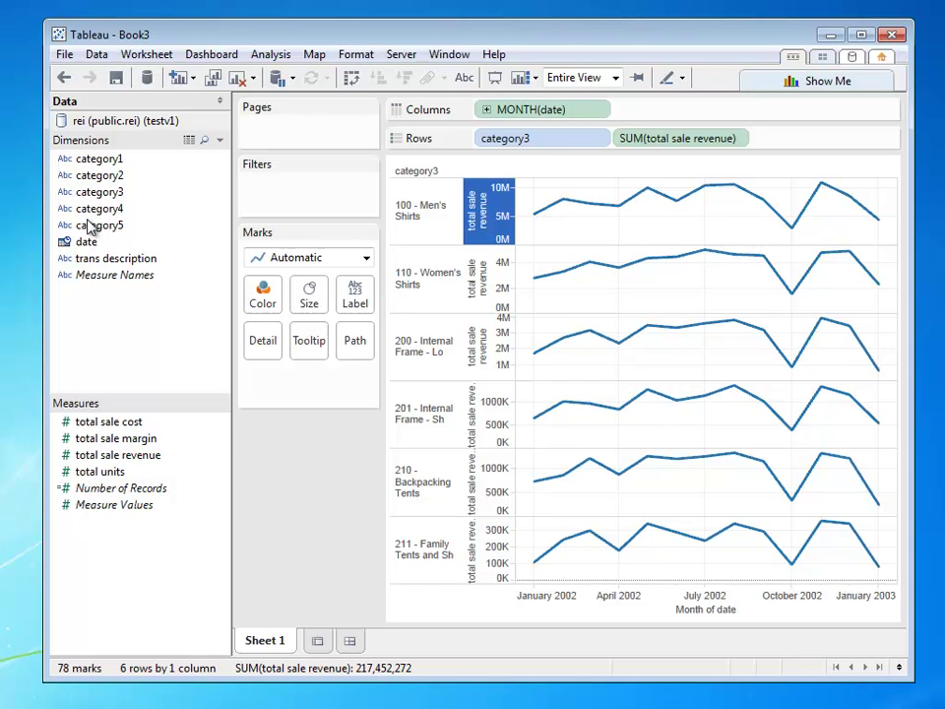
# - Redraw as stacked areas coloured by category3 with category4 shades, then start a blank worksheet
pyautogui.moveTo(94, 209); pyautogui.dragTo(264, 305)
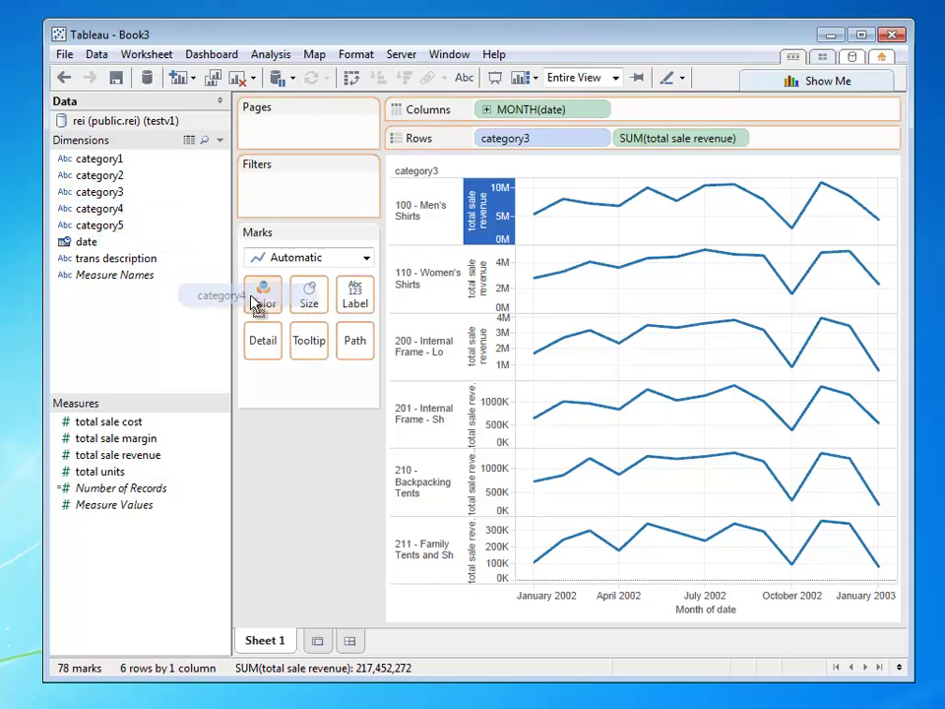
pyautogui.click(366, 260)
pyautogui.click(282, 339)
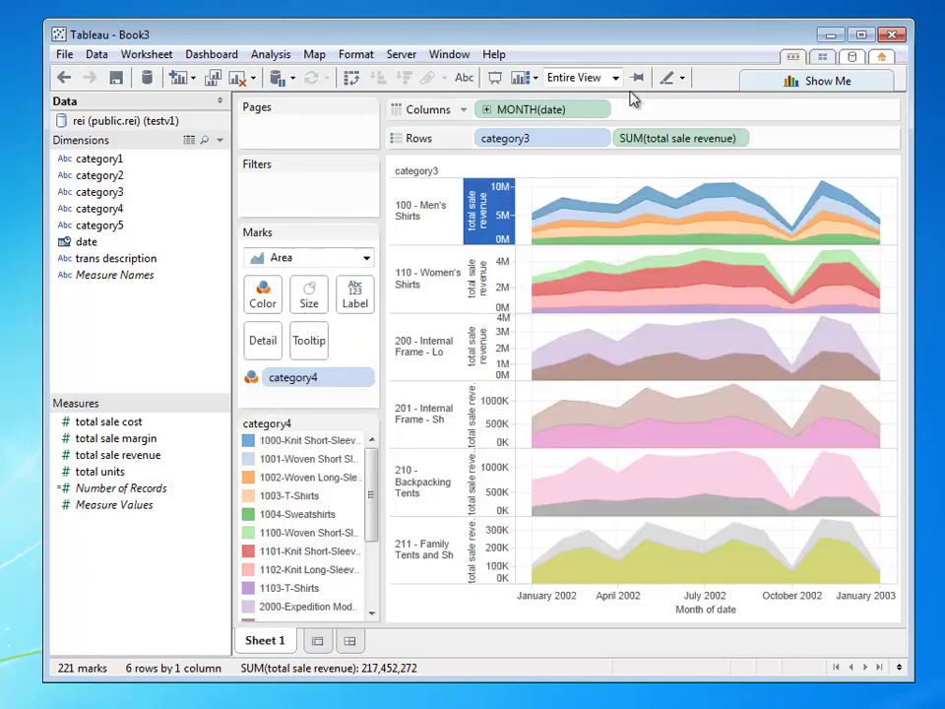
pyautogui.moveTo(542, 138); pyautogui.dragTo(296, 399)
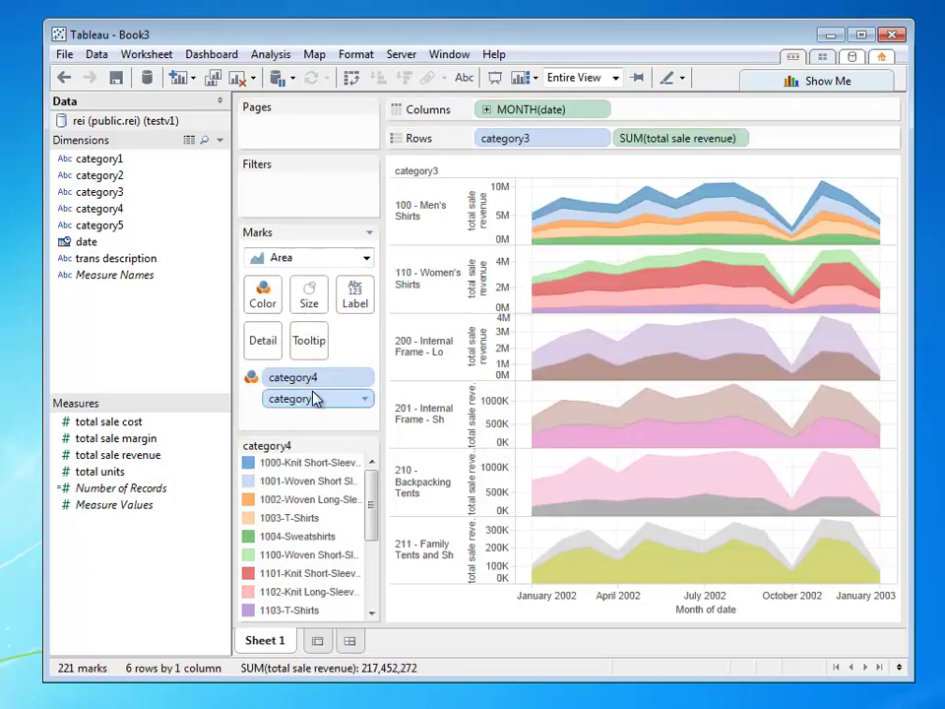
pyautogui.moveTo(301, 398); pyautogui.dragTo(298, 376)
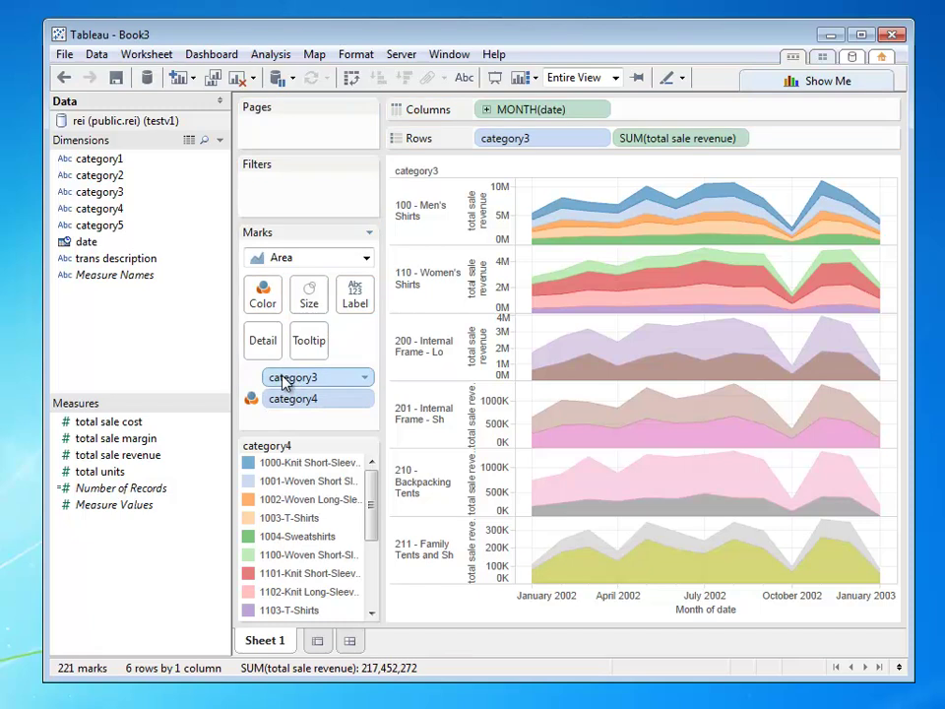
pyautogui.click(253, 378)
pyautogui.click(295, 400)
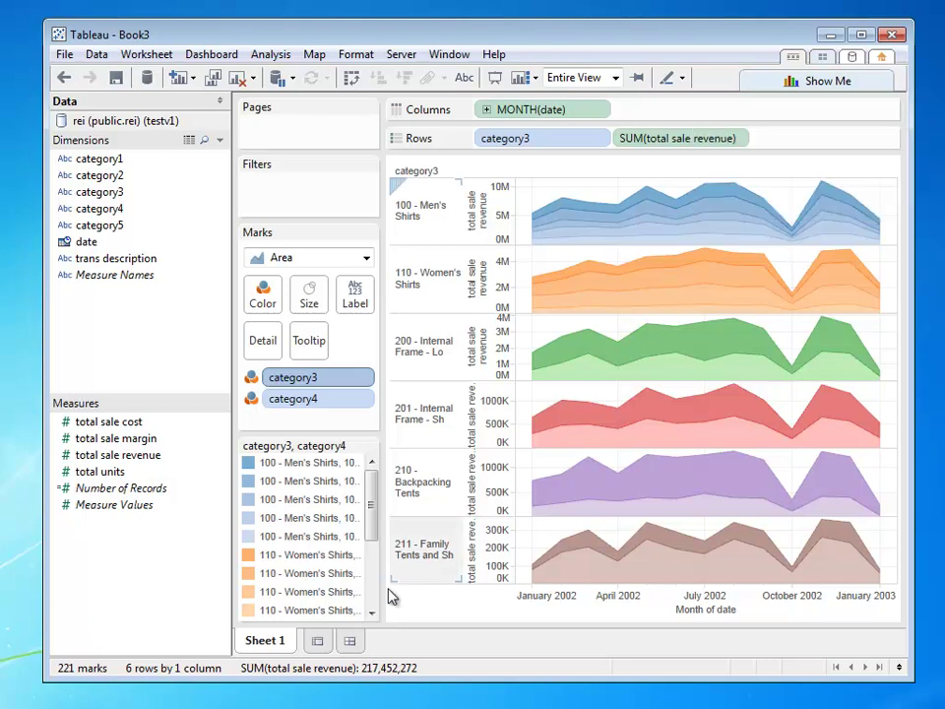
pyautogui.click(317, 641)
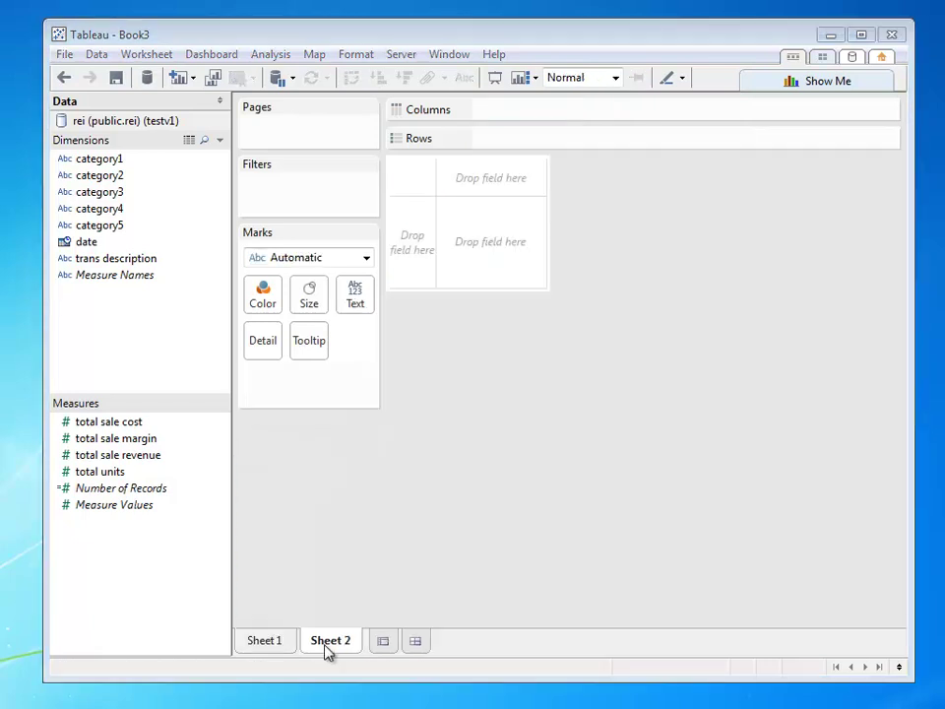
# - Build a Show Me scatter plot of total sale margin versus total sale cost per category5, cost across
pyautogui.click(147, 439)
pyautogui.keyDown('ctrl'); pyautogui.click(133, 422); pyautogui.keyUp('ctrl')
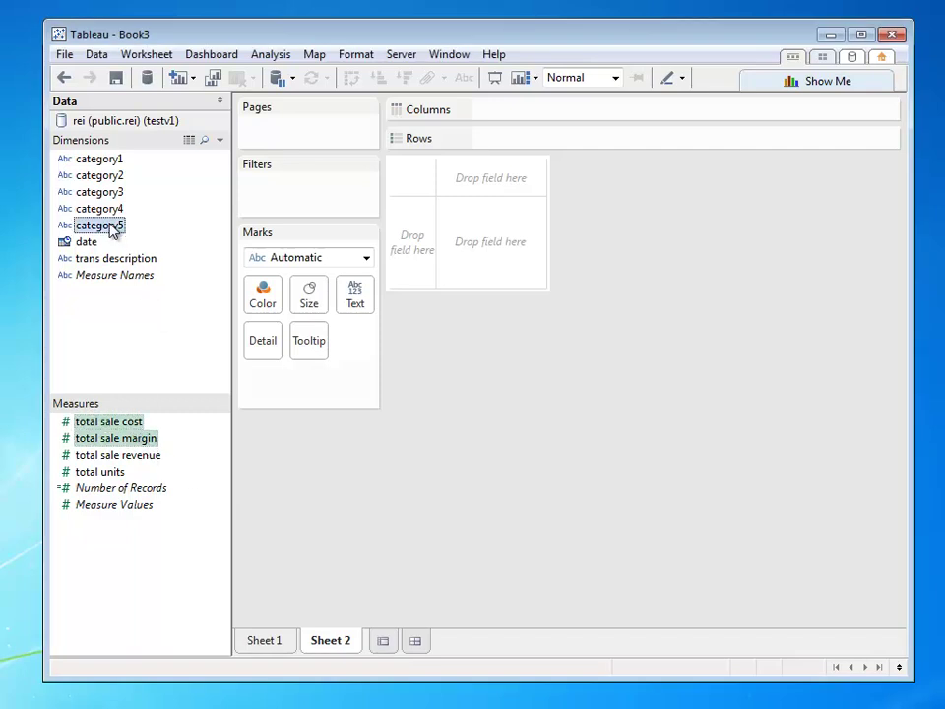
pyautogui.keyDown('ctrl'); pyautogui.click(153, 233); pyautogui.keyUp('ctrl')
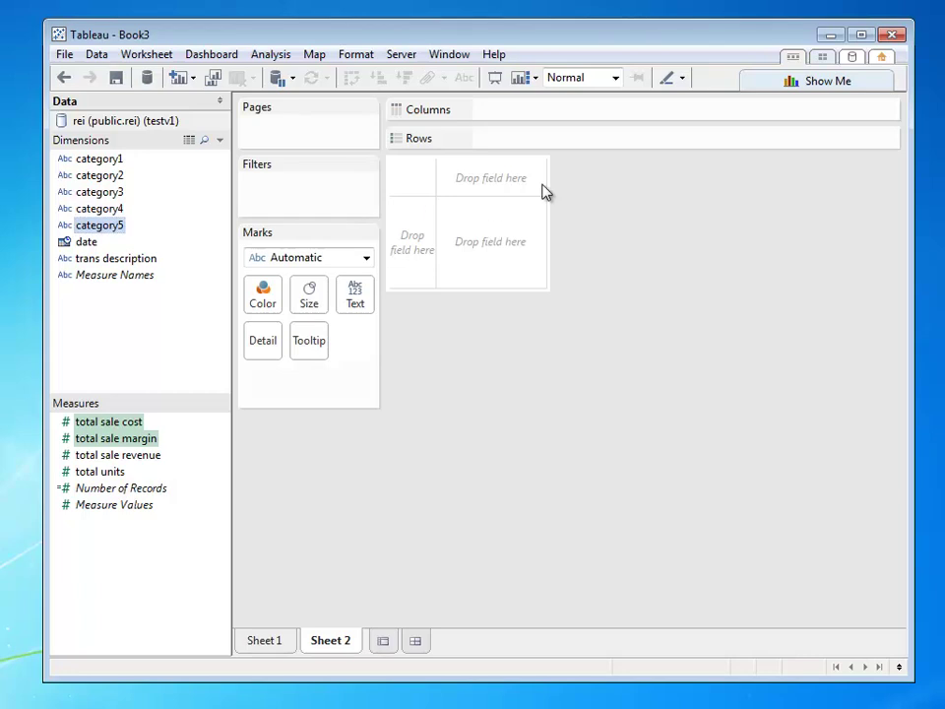
pyautogui.click(785, 87)
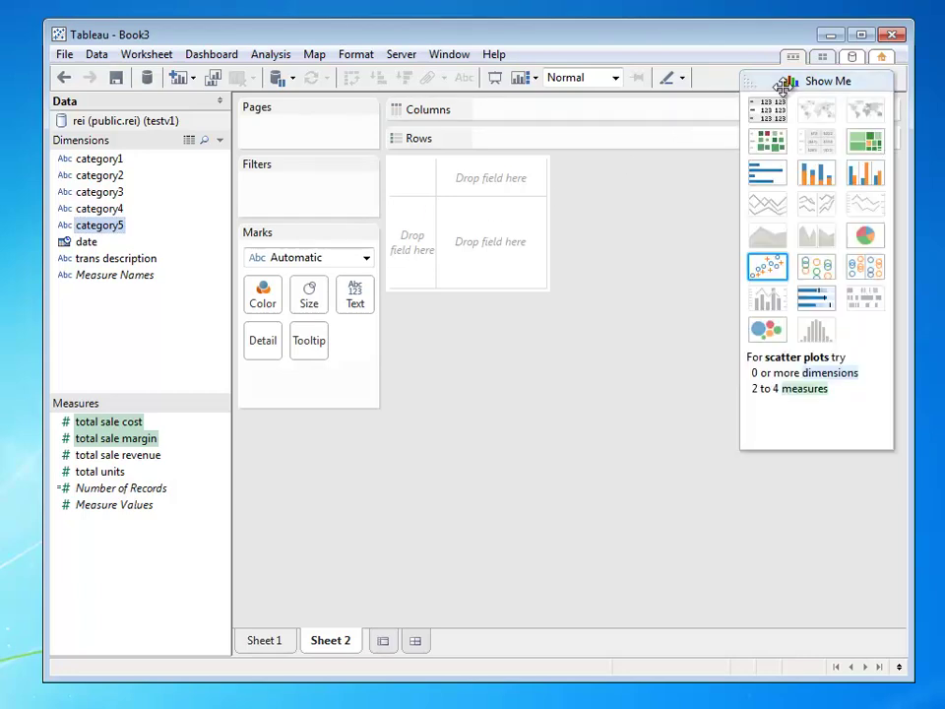
pyautogui.click(765, 268)
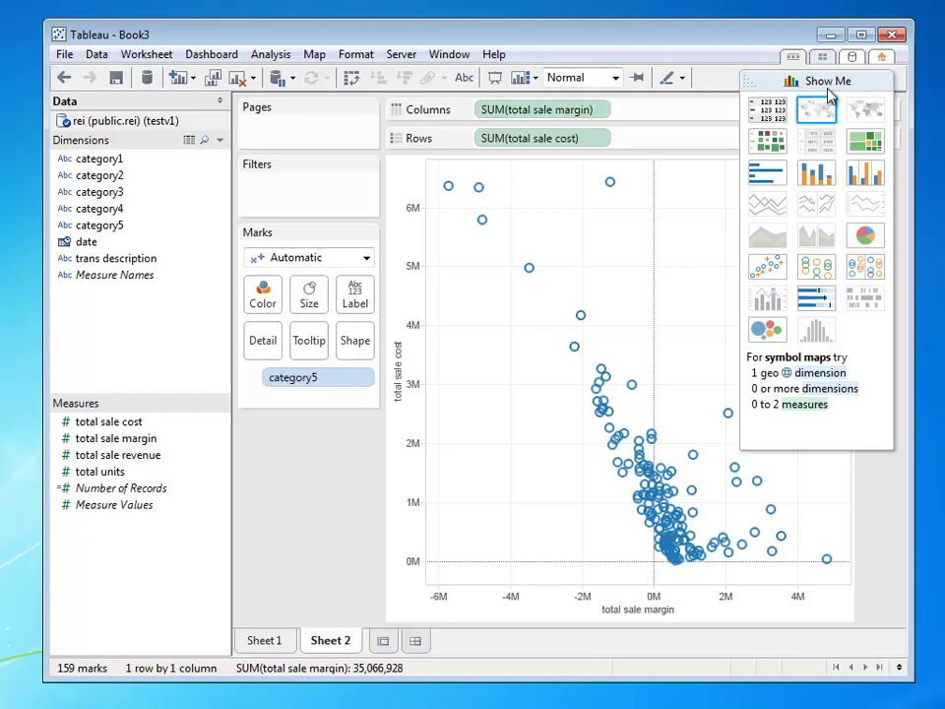
pyautogui.click(825, 85)
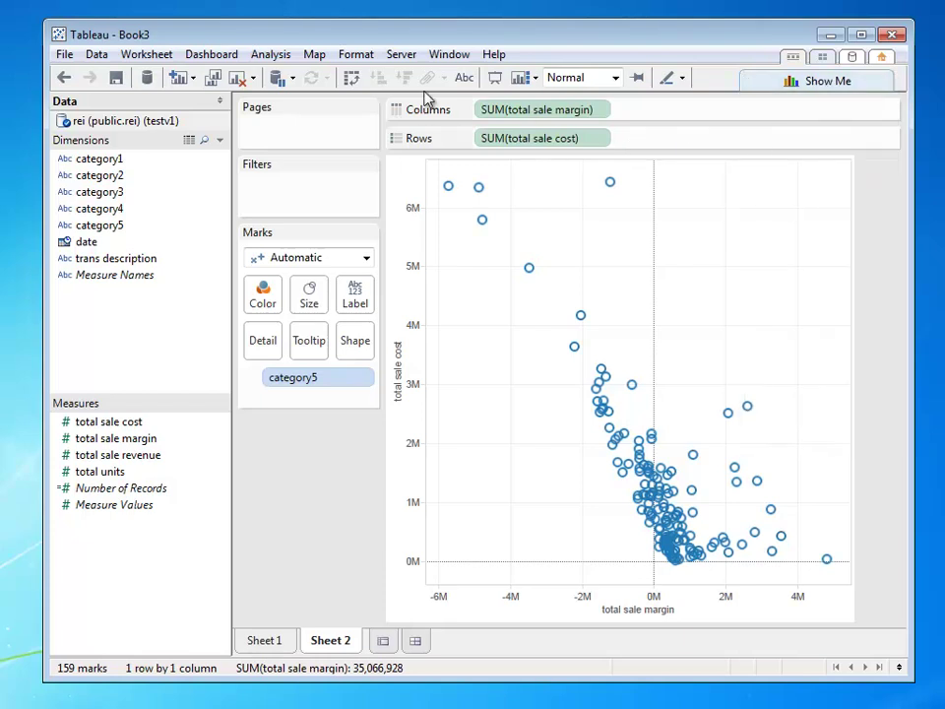
pyautogui.click(352, 79)
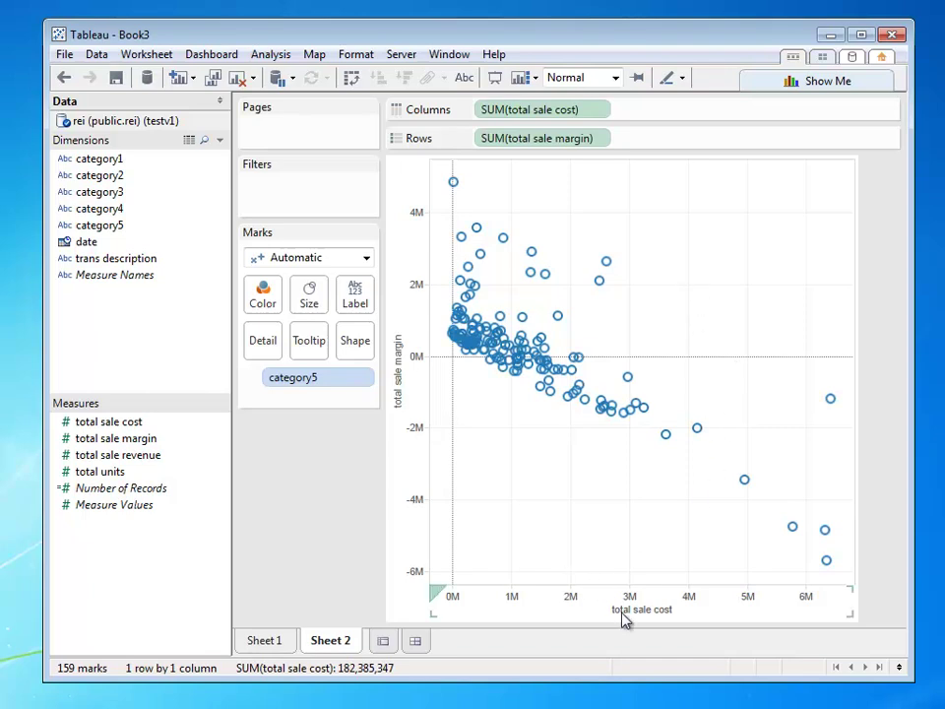
# - Colour the scatter points by category3 and size them by total sale revenue
pyautogui.moveTo(642, 392); pyautogui.dragTo(852, 578)
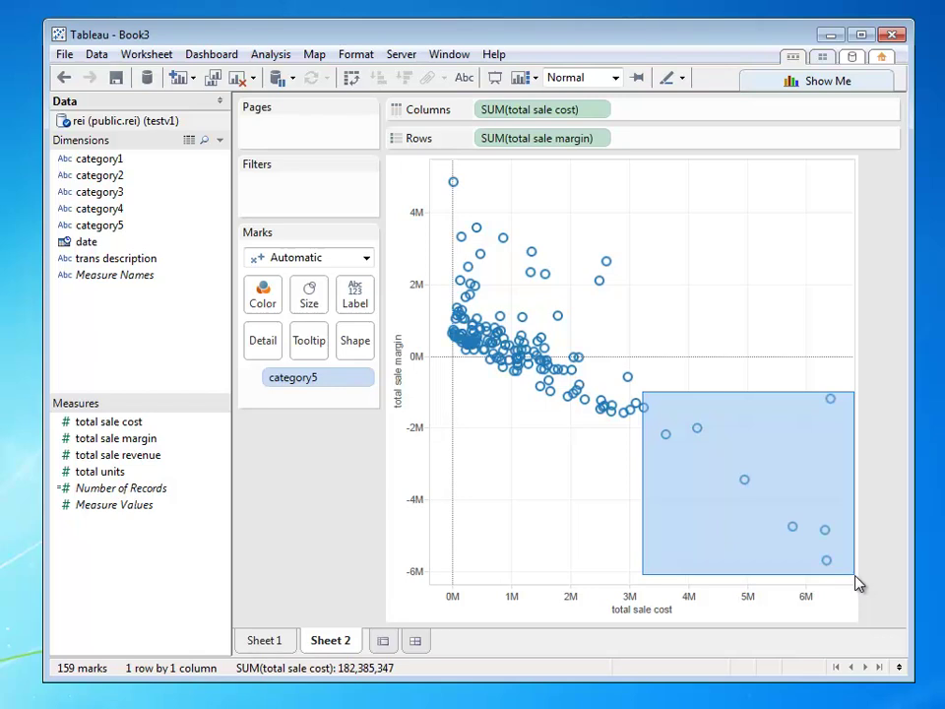
pyautogui.click(631, 519)
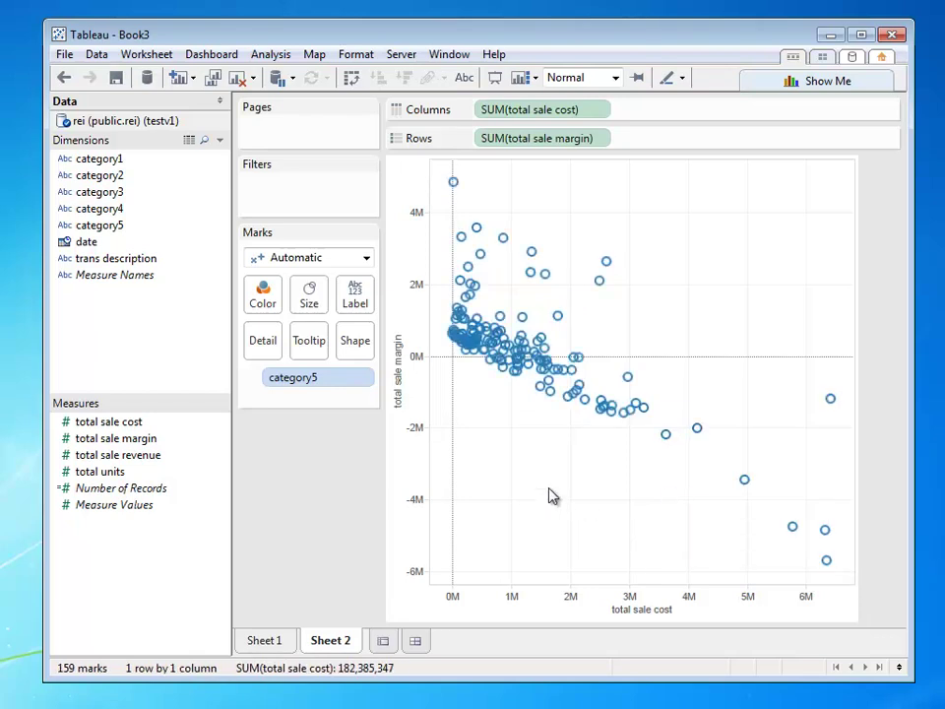
pyautogui.moveTo(110, 207); pyautogui.dragTo(262, 302)
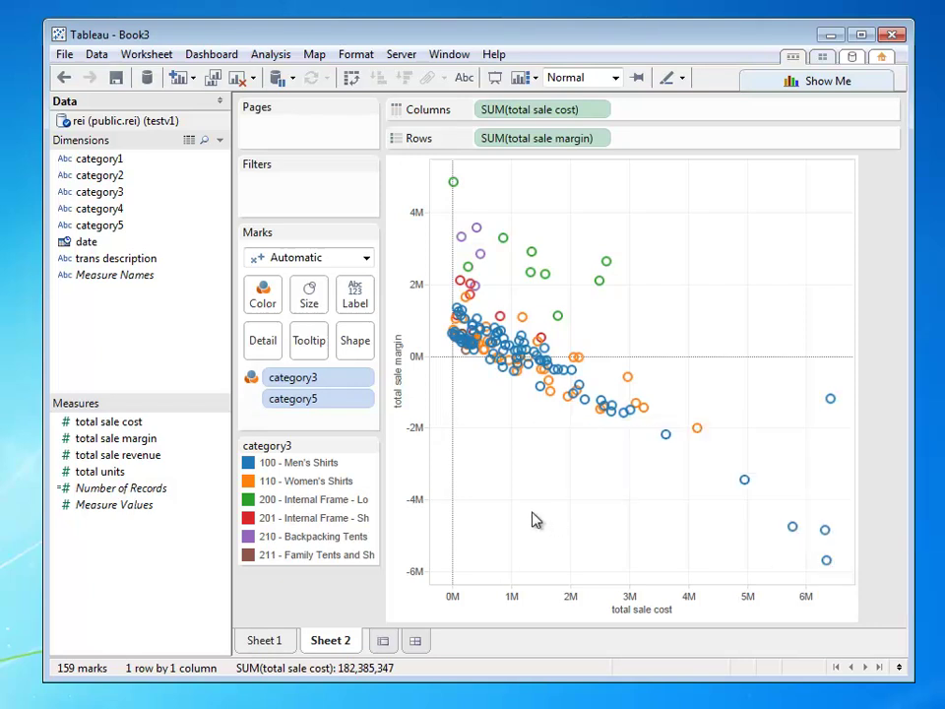
pyautogui.moveTo(102, 455); pyautogui.dragTo(308, 297)
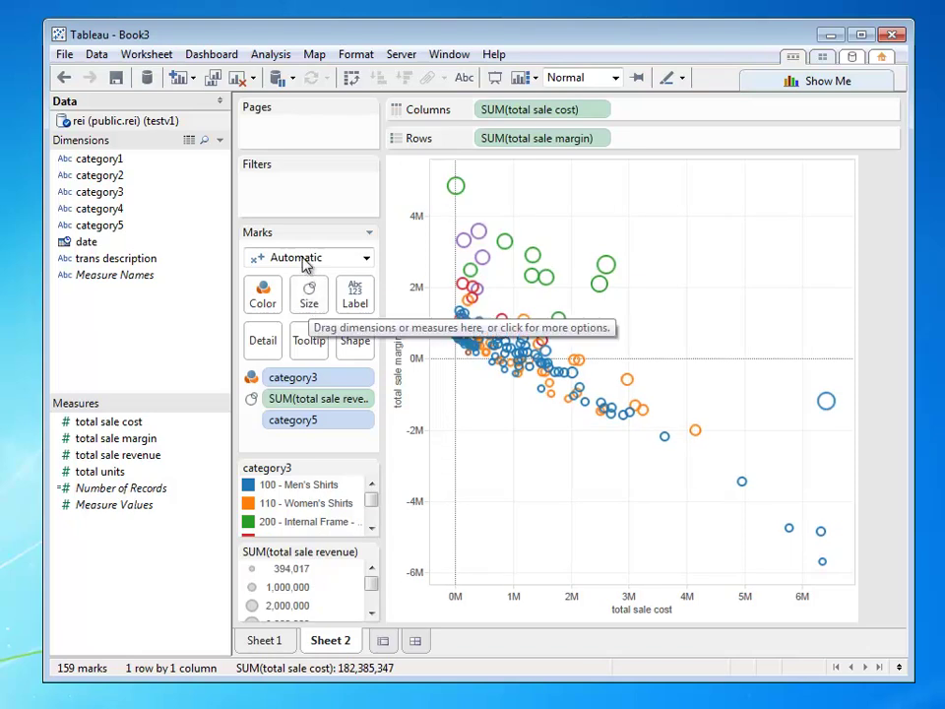
pyautogui.click(306, 259)
# - Make the scatter marks filled circles at 67% opacity with coloured outlines
pyautogui.click(285, 379)
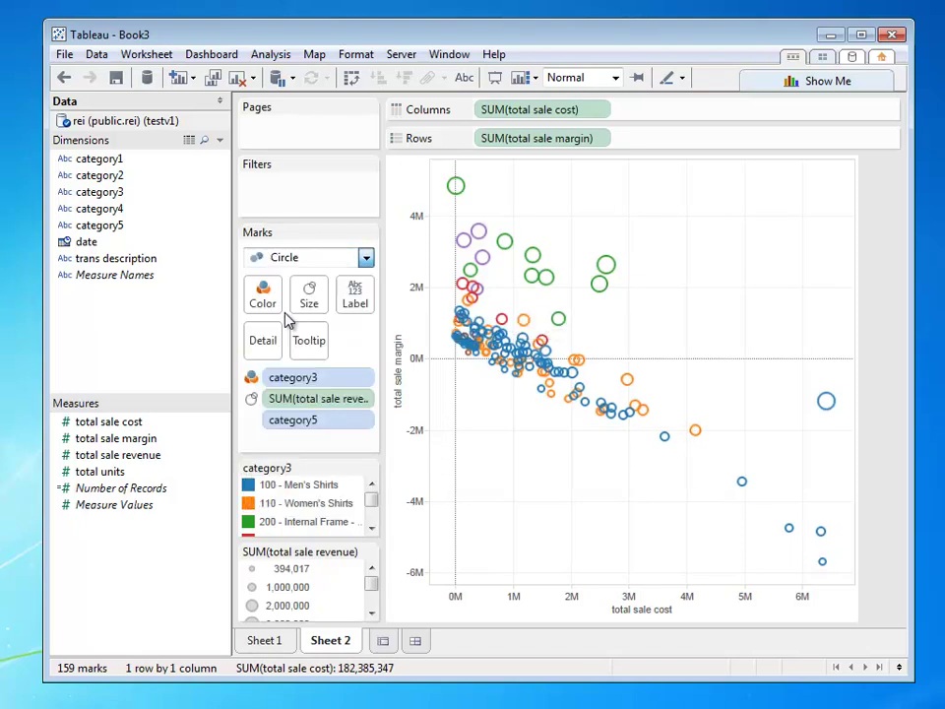
pyautogui.click(273, 298)
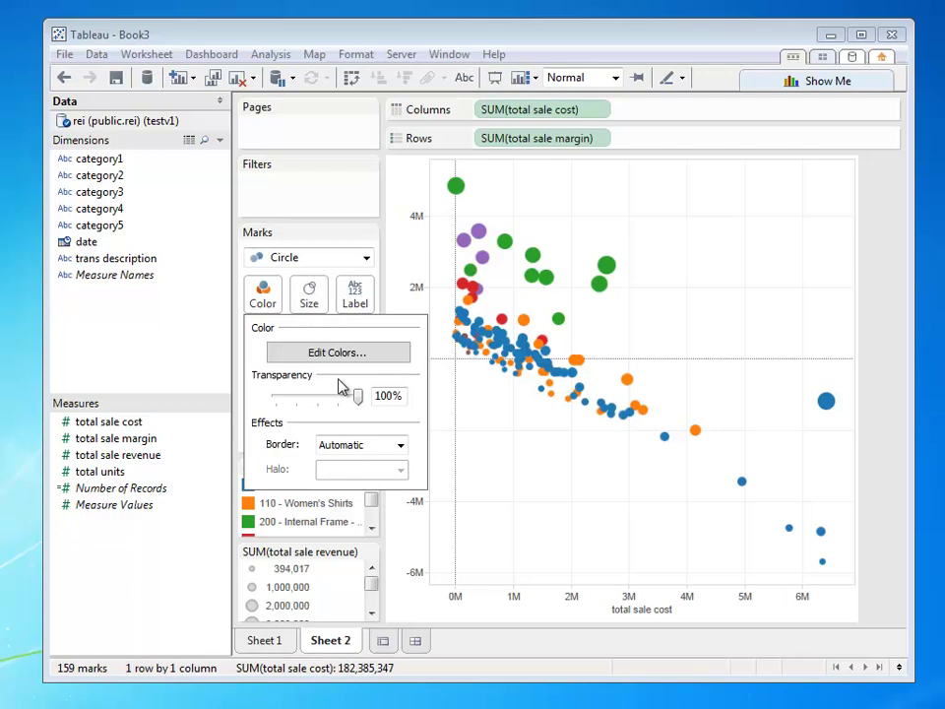
pyautogui.moveTo(358, 393); pyautogui.dragTo(331, 394)
pyautogui.click(389, 451)
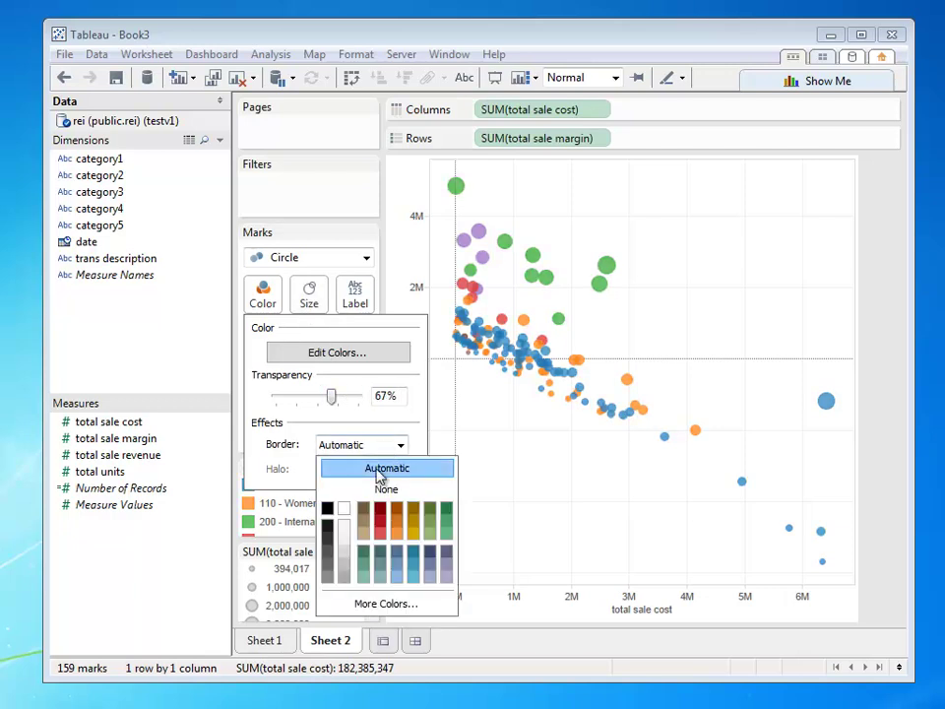
pyautogui.click(354, 566)
pyautogui.click(434, 374)
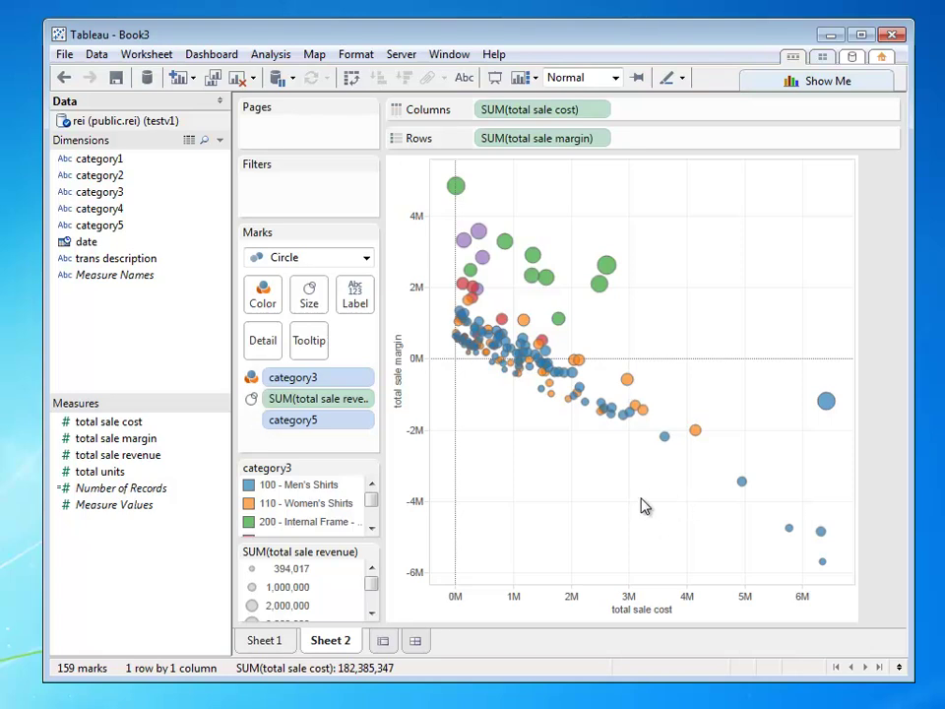
# - Add an 'Investigate' area annotation boxing the lower-right high-cost, negative-margin points
pyautogui.rightClick(606, 476)
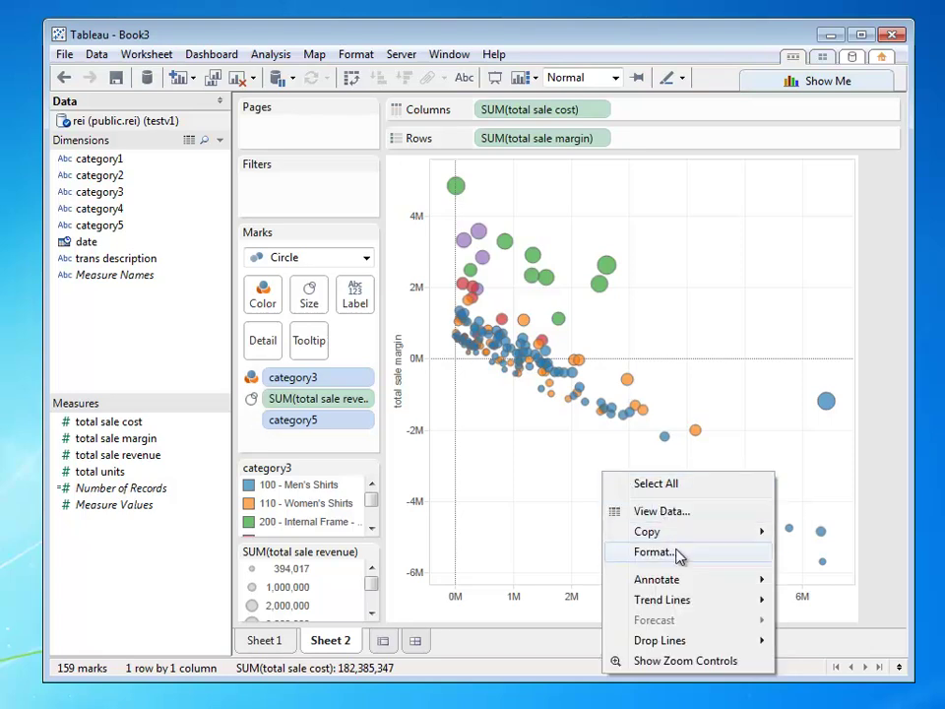
pyautogui.moveTo(657, 578)
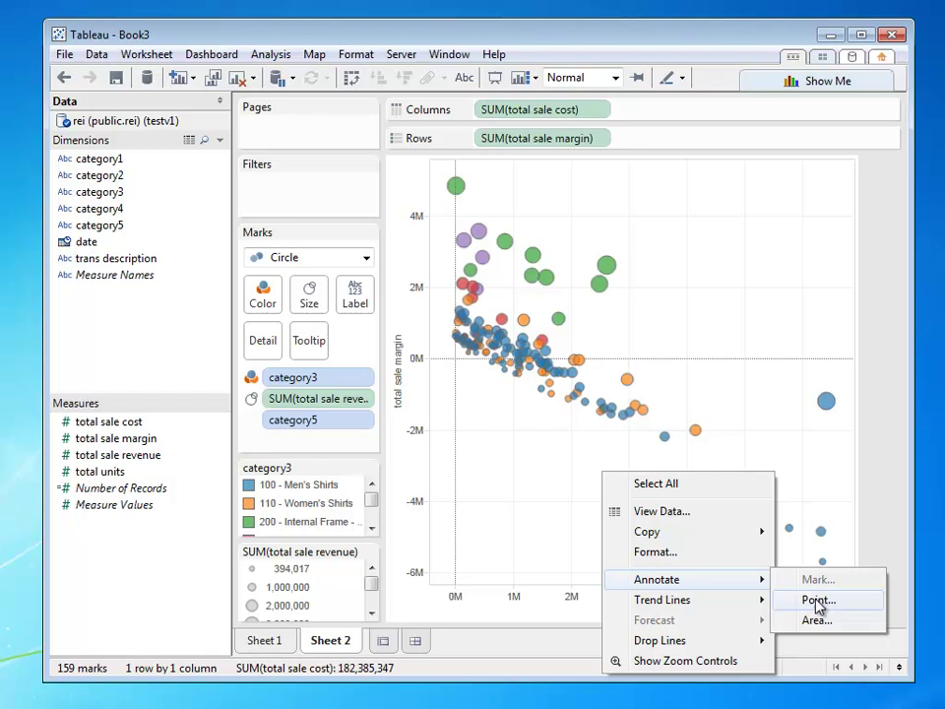
pyautogui.click(824, 620)
pyautogui.write('Investo')
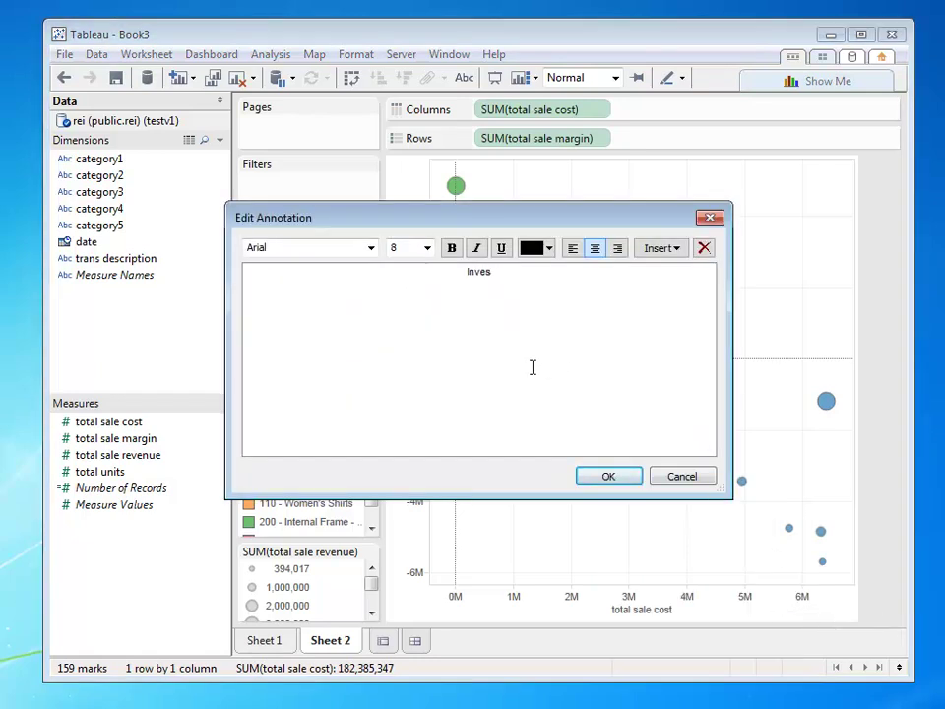
pyautogui.write('ga')
pyautogui.press('BackSpace')
pyautogui.press('BackSpace')
pyautogui.press('BackSpace')
pyautogui.write('igate')
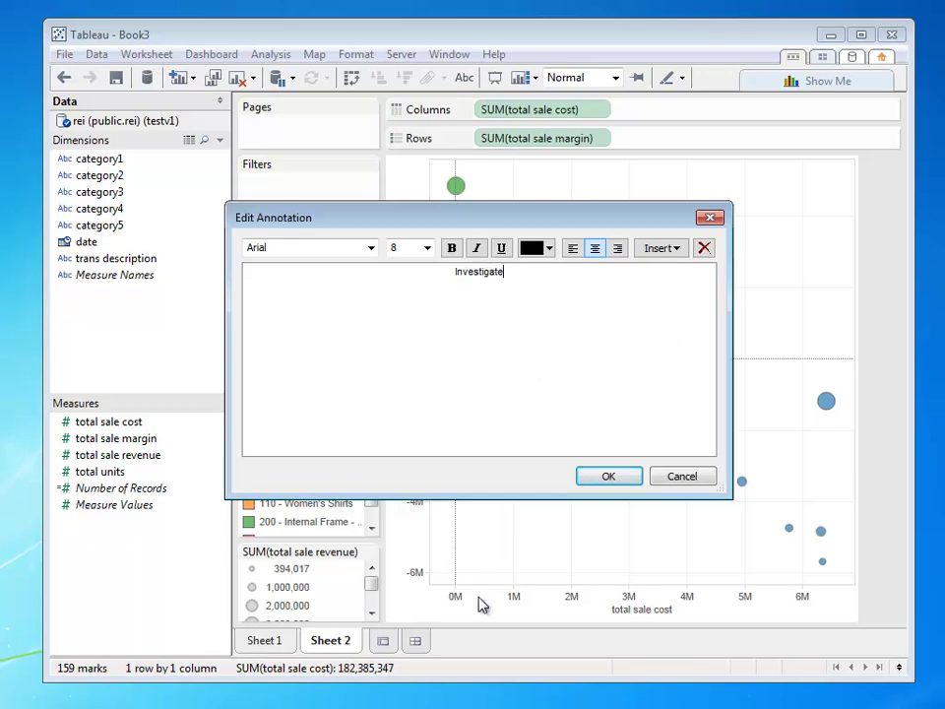
pyautogui.click(608, 477)
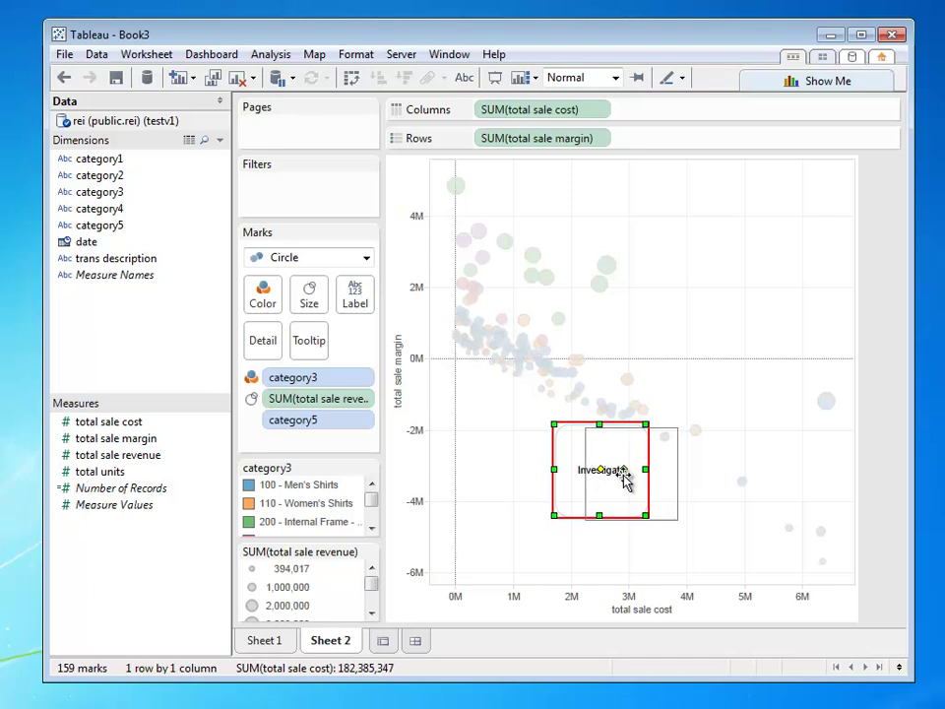
pyautogui.moveTo(624, 481)
pyautogui.mouseDown()
pyautogui.moveTo(707, 433)
pyautogui.moveTo(835, 579)
pyautogui.mouseUp()
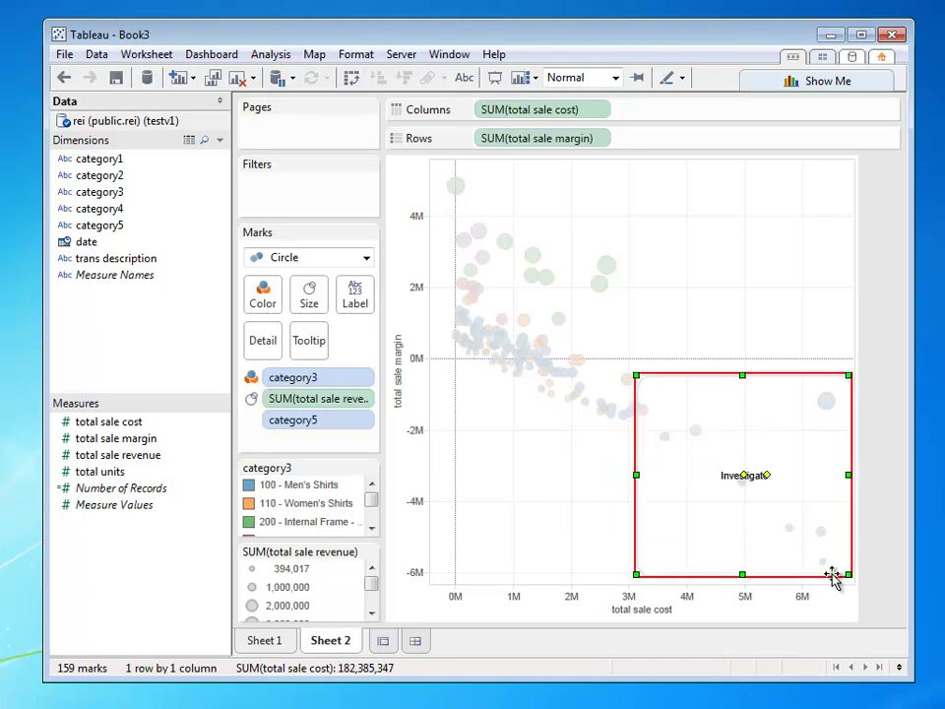
pyautogui.click(513, 508)
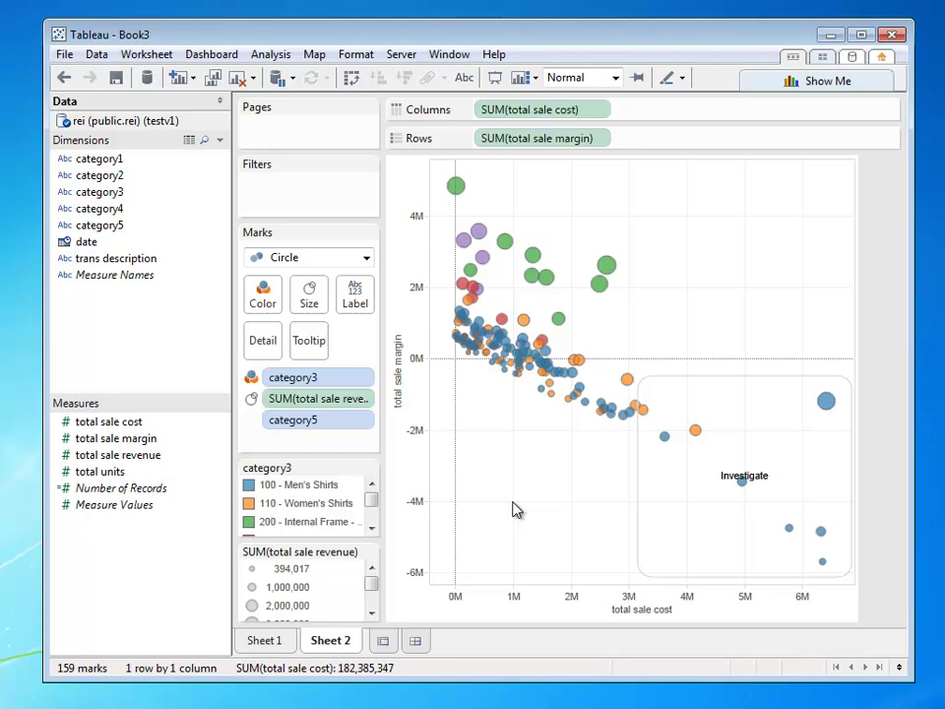
# - Create a dashboard with Sheet 1's area chart above Sheet 2's scatter plot
pyautogui.click(417, 641)
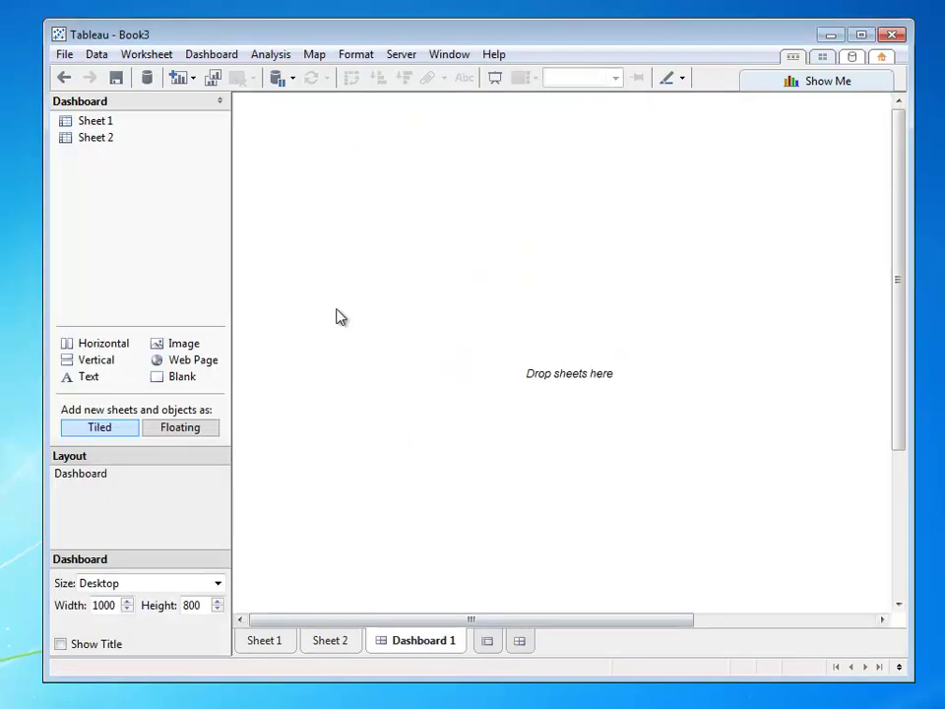
pyautogui.moveTo(84, 126); pyautogui.dragTo(464, 190)
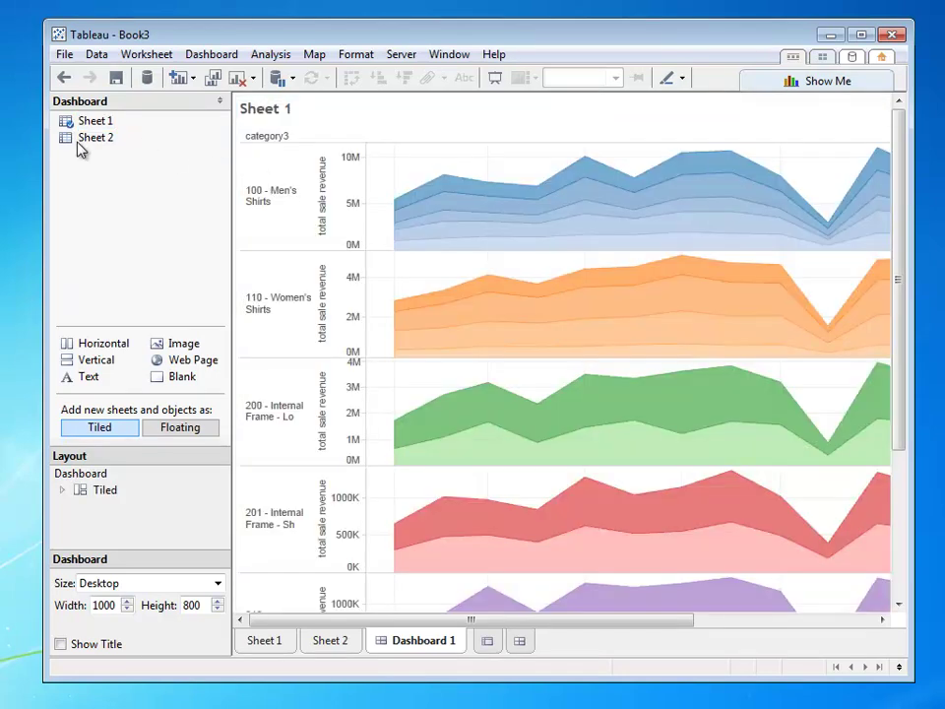
pyautogui.moveTo(79, 140)
pyautogui.mouseDown()
pyautogui.moveTo(120, 157)
pyautogui.moveTo(590, 481)
pyautogui.moveTo(633, 531)
pyautogui.moveTo(640, 522)
pyautogui.mouseUp()
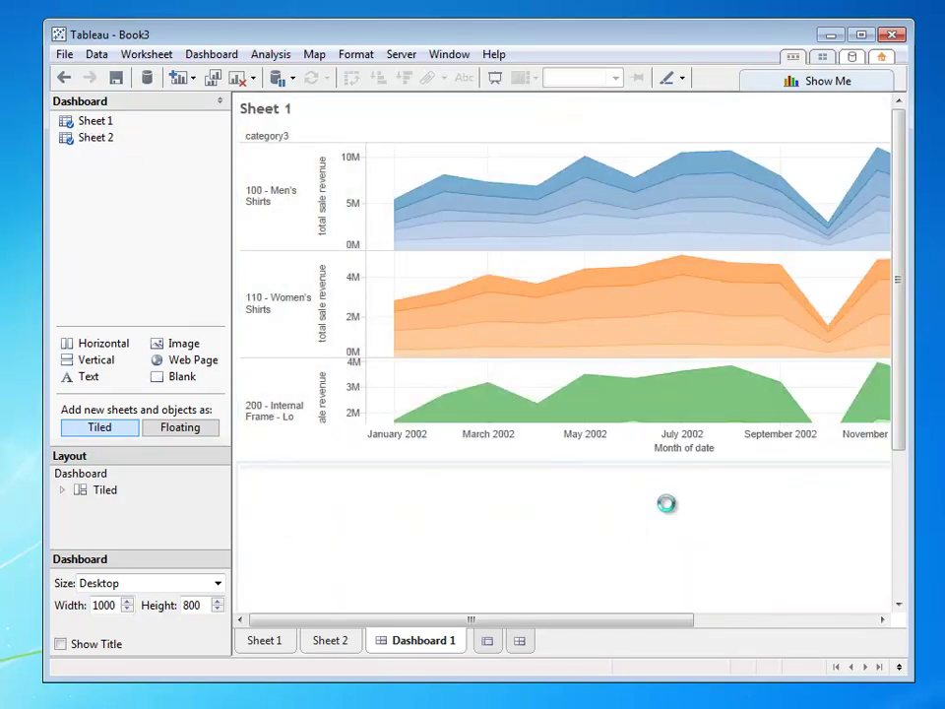
pyautogui.moveTo(554, 460); pyautogui.dragTo(553, 357)
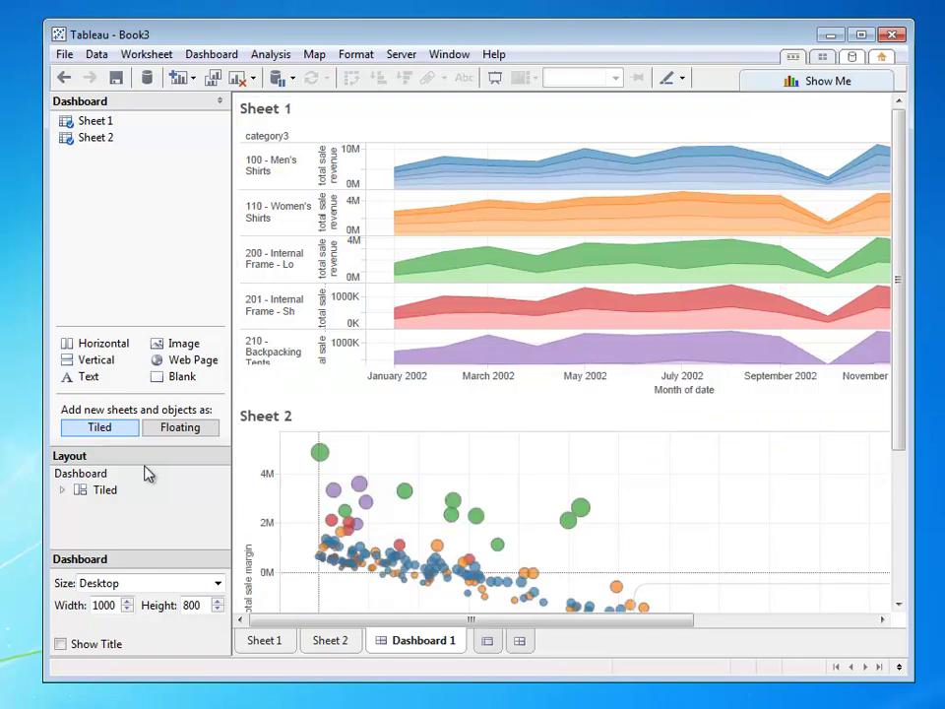
# - Size the dashboard to Medium Blog, remove the size legend, and move legends beside both charts
pyautogui.click(109, 583)
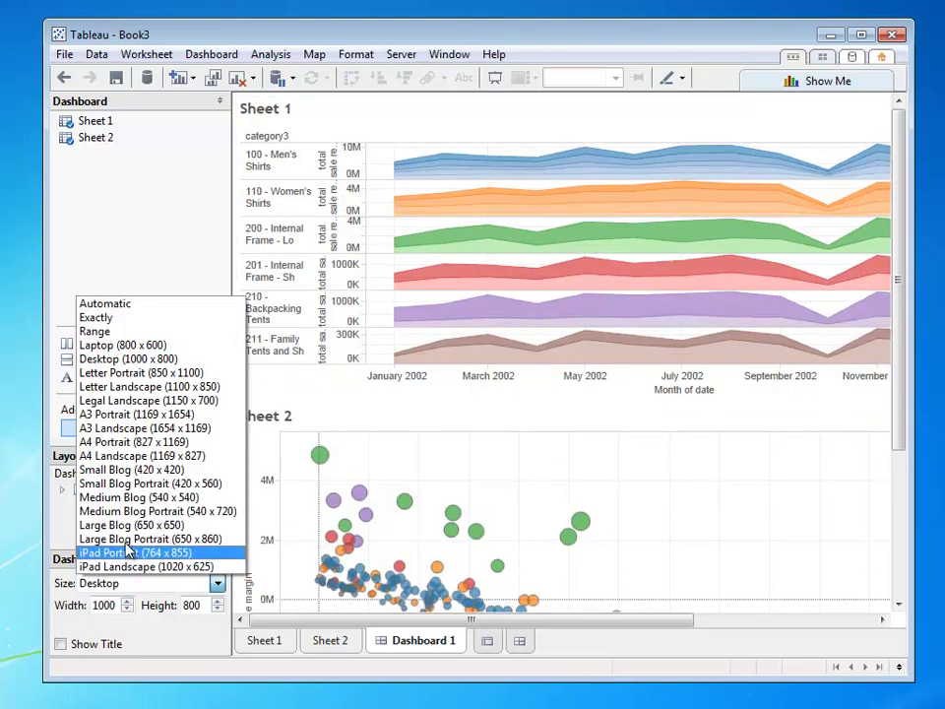
pyautogui.click(111, 497)
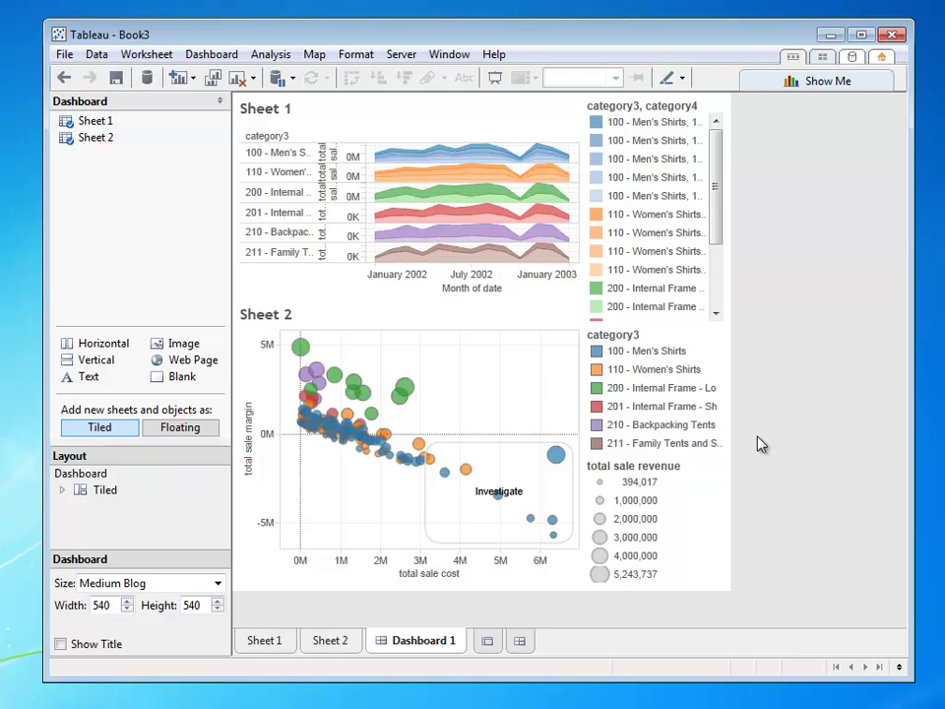
pyautogui.click(717, 485)
pyautogui.click(717, 454)
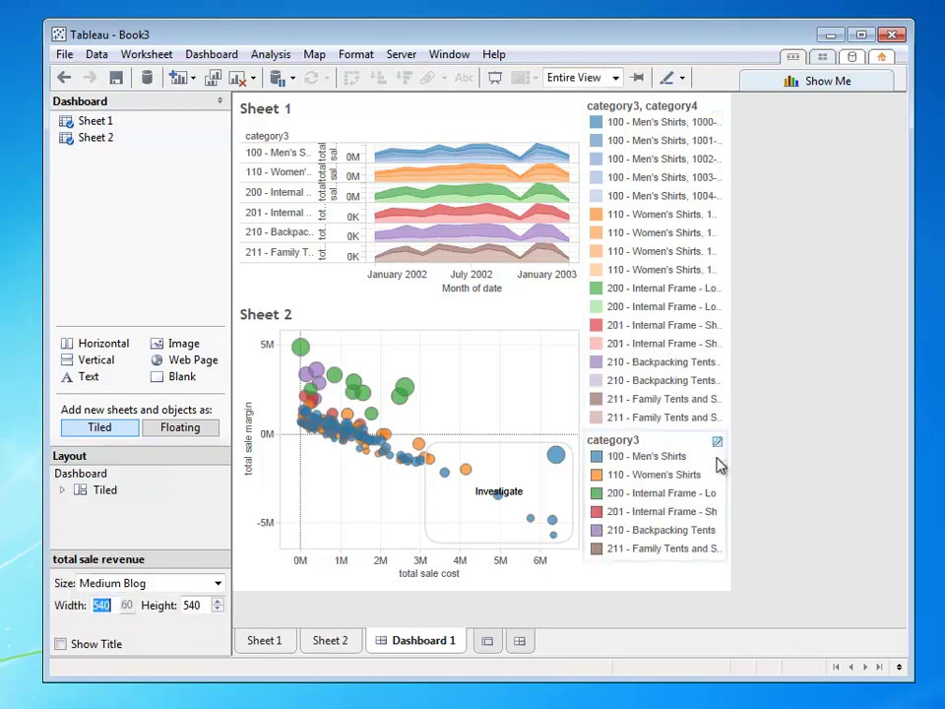
pyautogui.click(561, 331)
pyautogui.moveTo(561, 331); pyautogui.dragTo(443, 135)
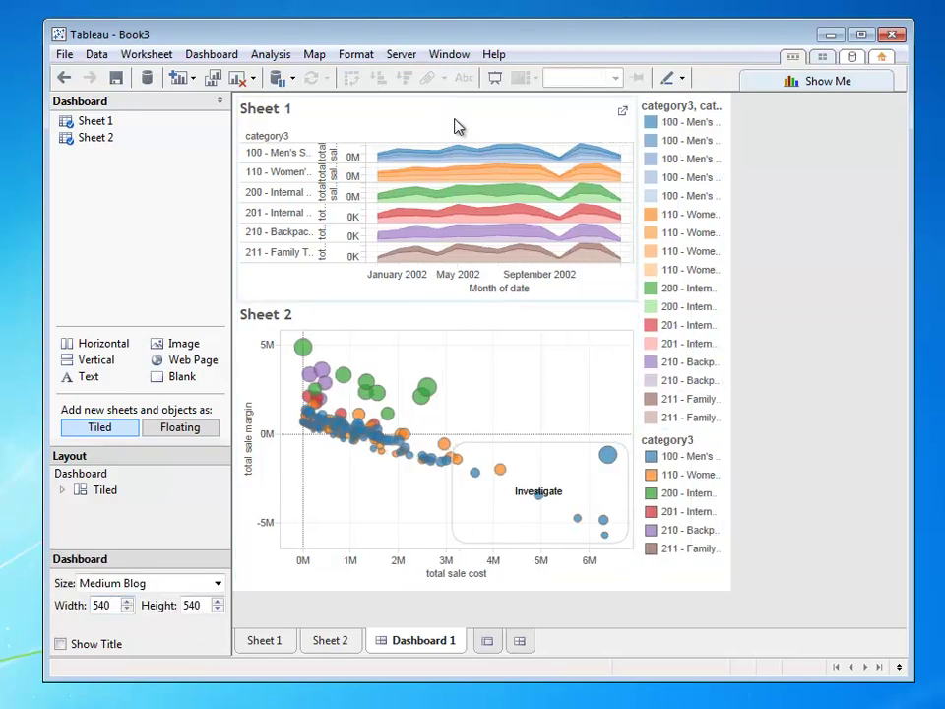
# - Set the revenue area chart as a filter, then test it on category 211
pyautogui.click(565, 114)
pyautogui.click(613, 99)
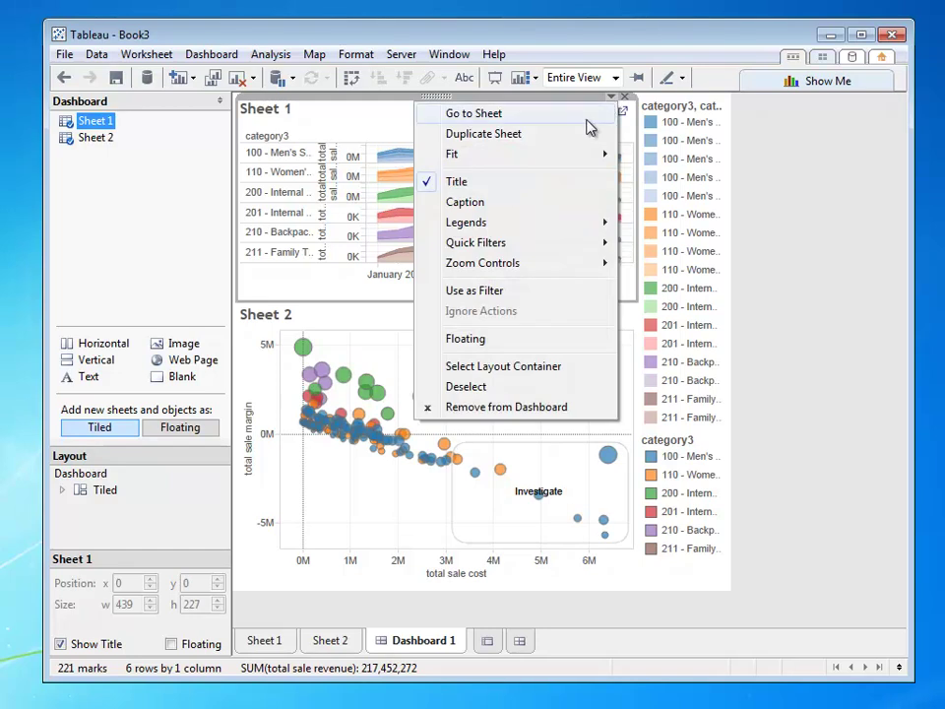
pyautogui.click(513, 287)
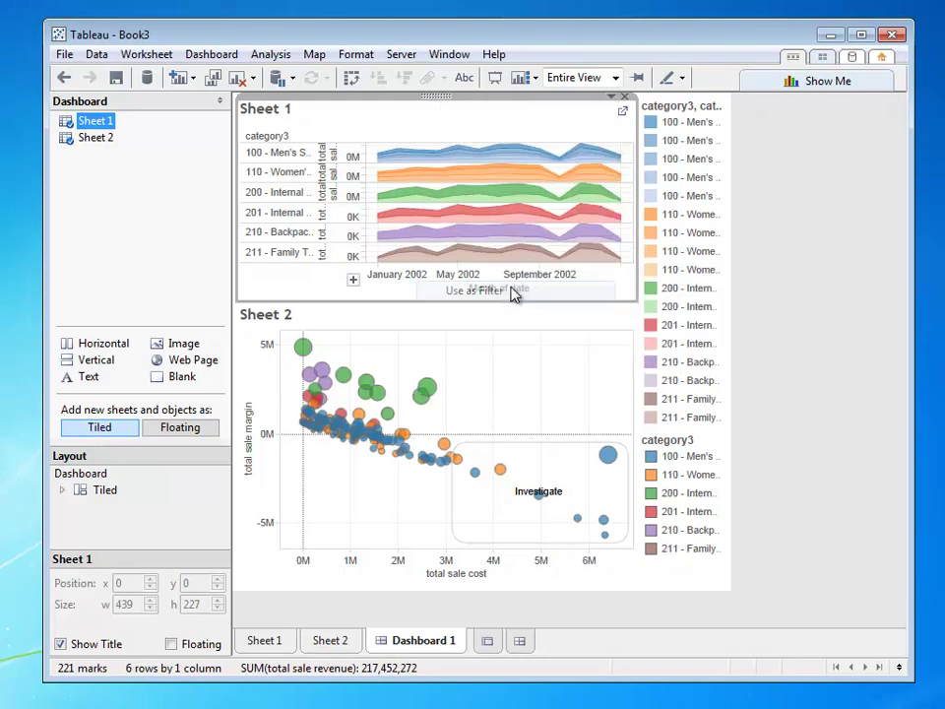
pyautogui.click(277, 254)
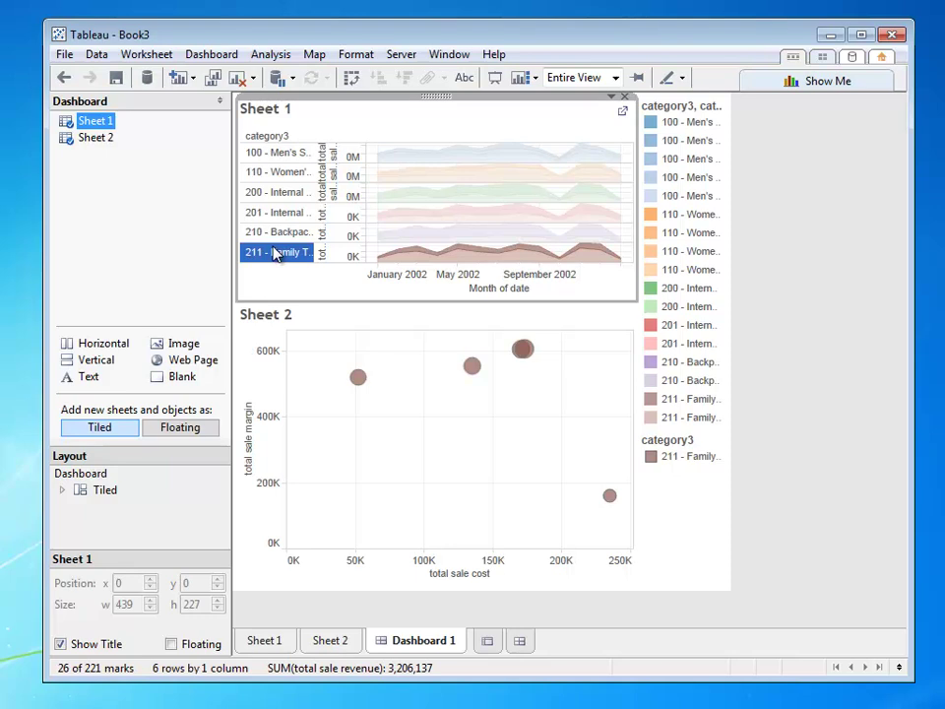
pyautogui.click(277, 254)
# - Set the scatter chart to filter the area chart, testing with a group of marks
pyautogui.click(429, 323)
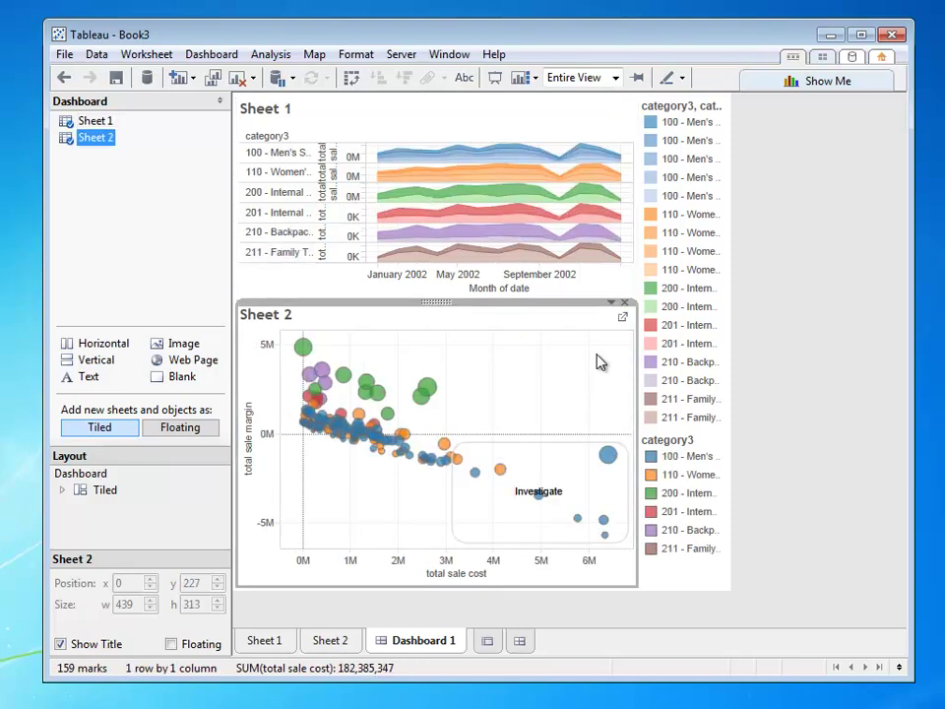
pyautogui.click(610, 305)
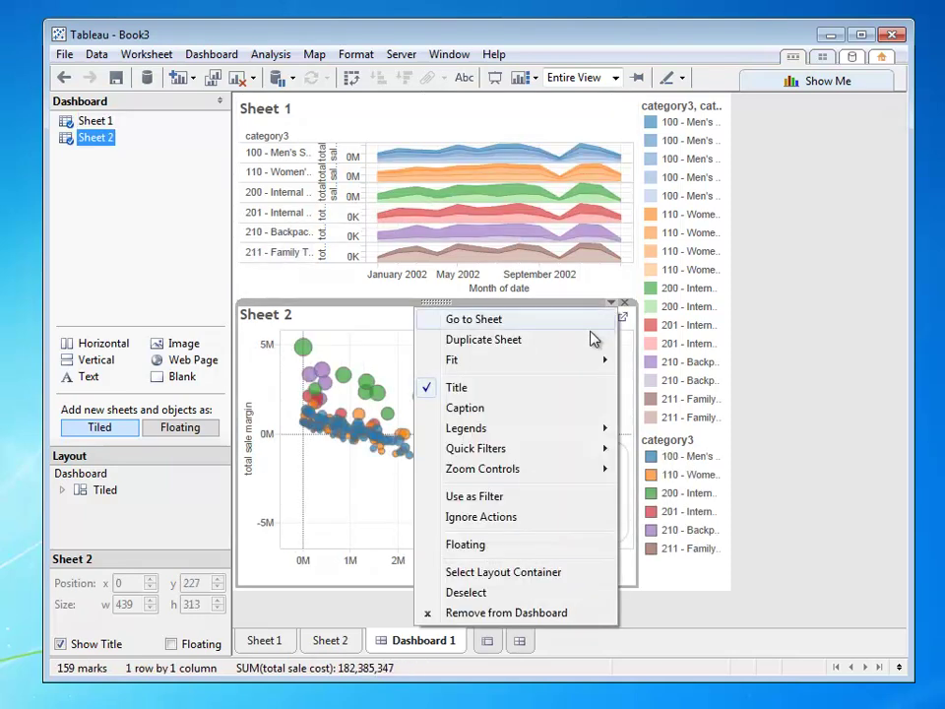
pyautogui.click(537, 495)
pyautogui.moveTo(404, 351); pyautogui.dragTo(449, 430)
pyautogui.click(413, 360)
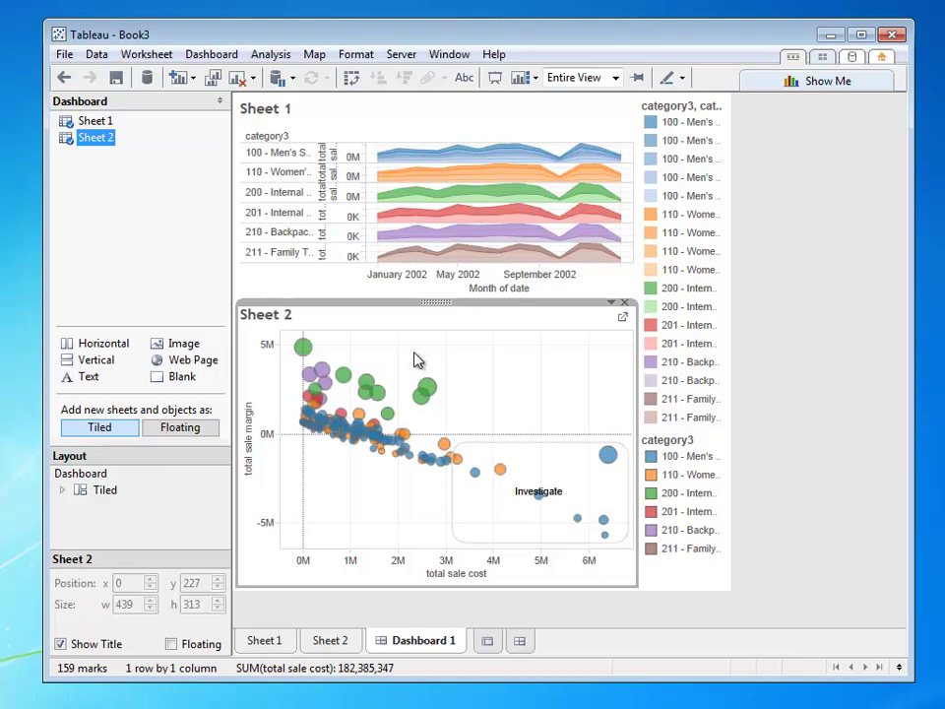
# - Start publishing to Tableau Server, log on, and set data source authentication to Embedded password
pyautogui.click(400, 54)
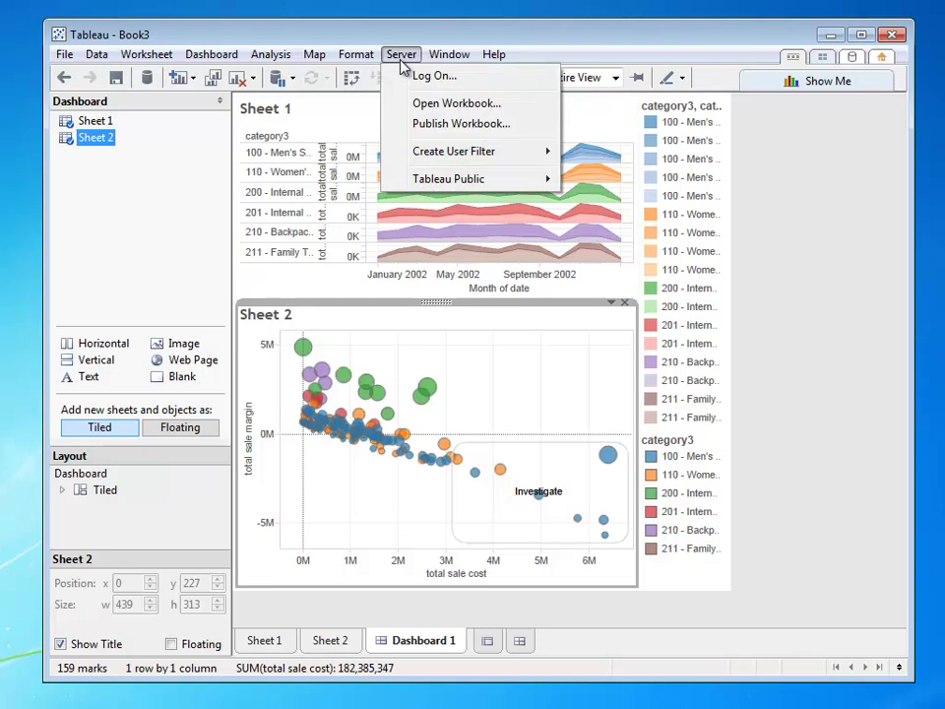
pyautogui.click(424, 125)
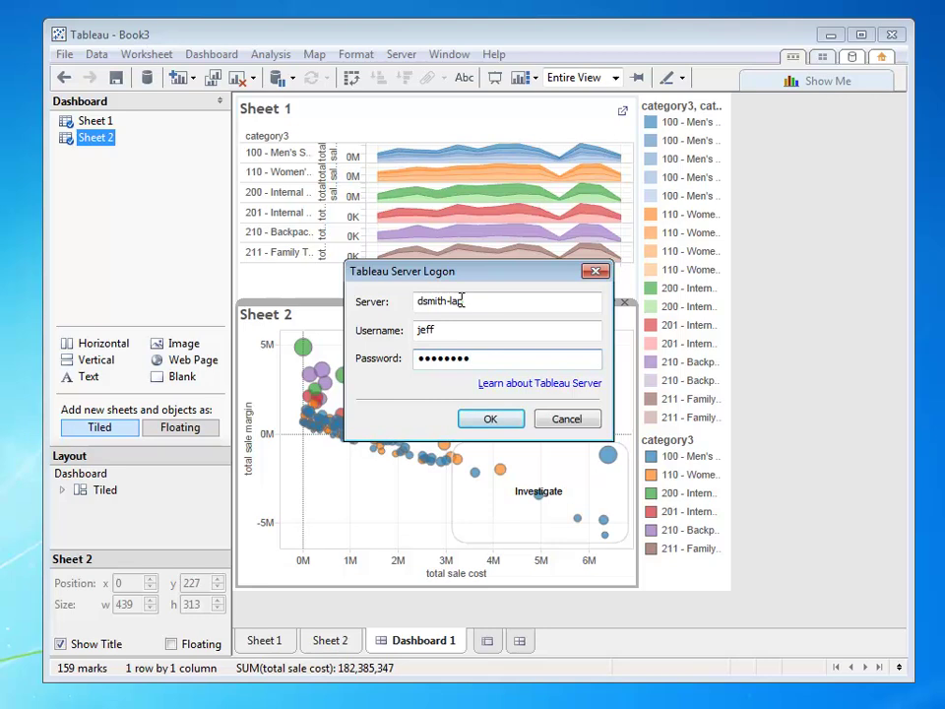
pyautogui.press('Return')
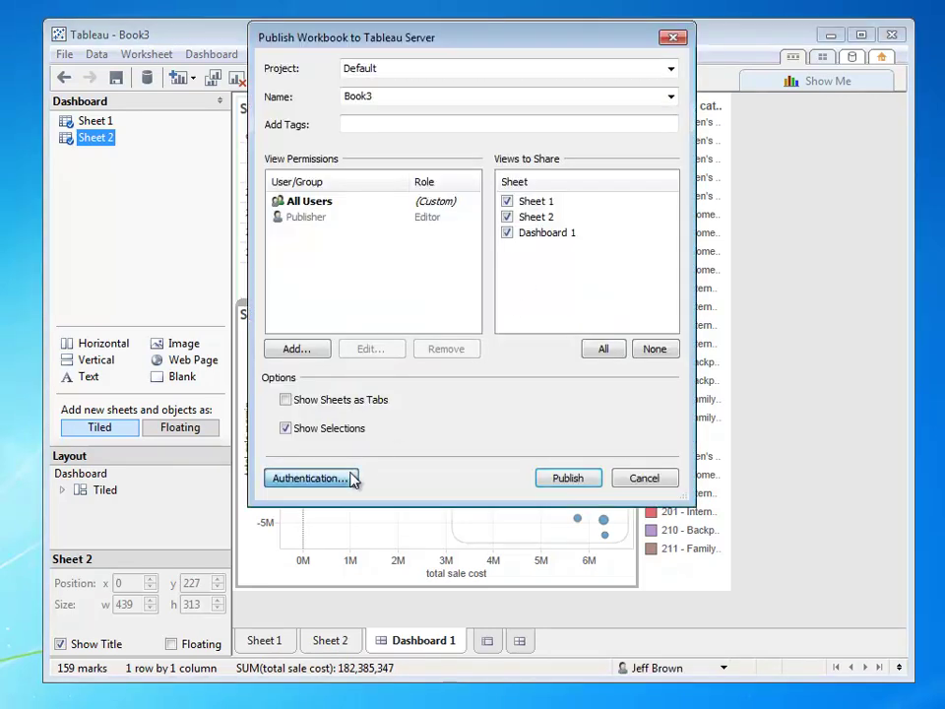
pyautogui.click(349, 476)
pyautogui.click(427, 285)
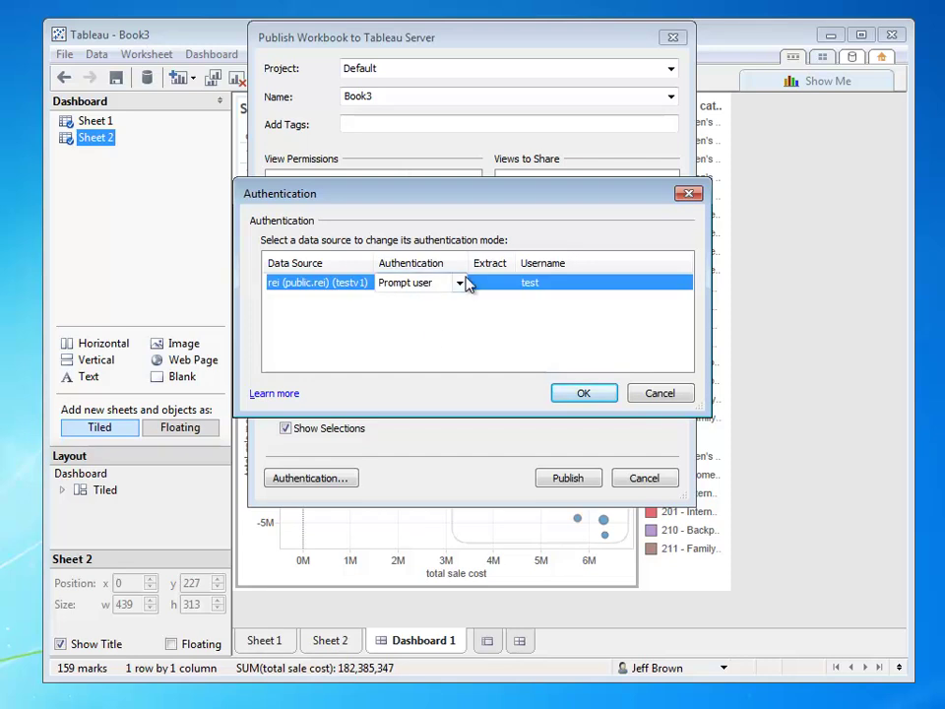
pyautogui.click(463, 283)
pyautogui.click(427, 316)
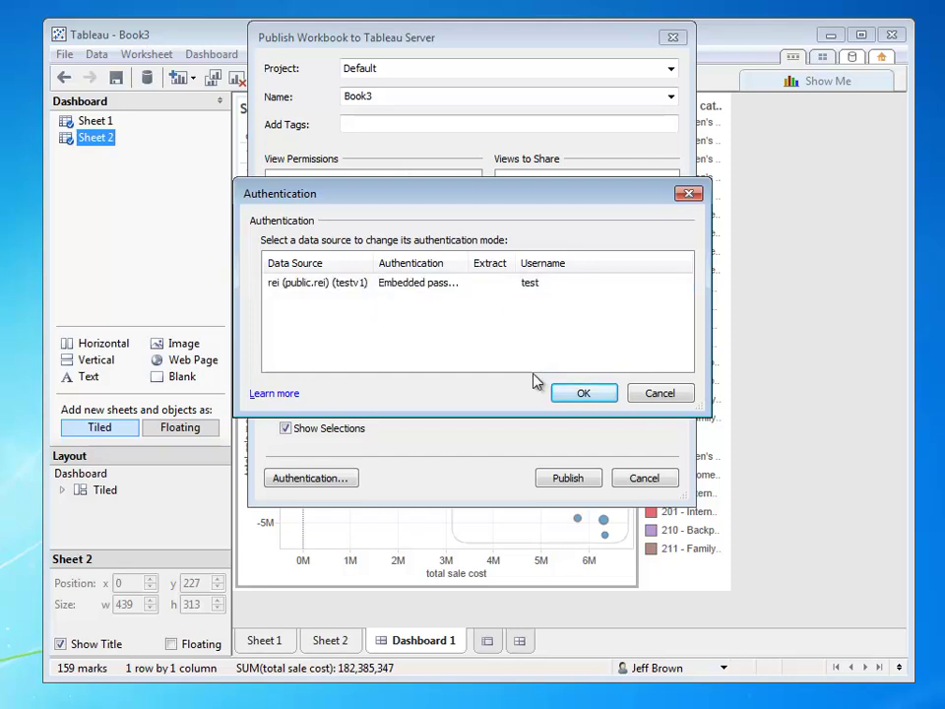
pyautogui.click(569, 394)
# - Exclude Sheet 1 and Sheet 2, publish, and overwrite the existing Book3
pyautogui.click(507, 201)
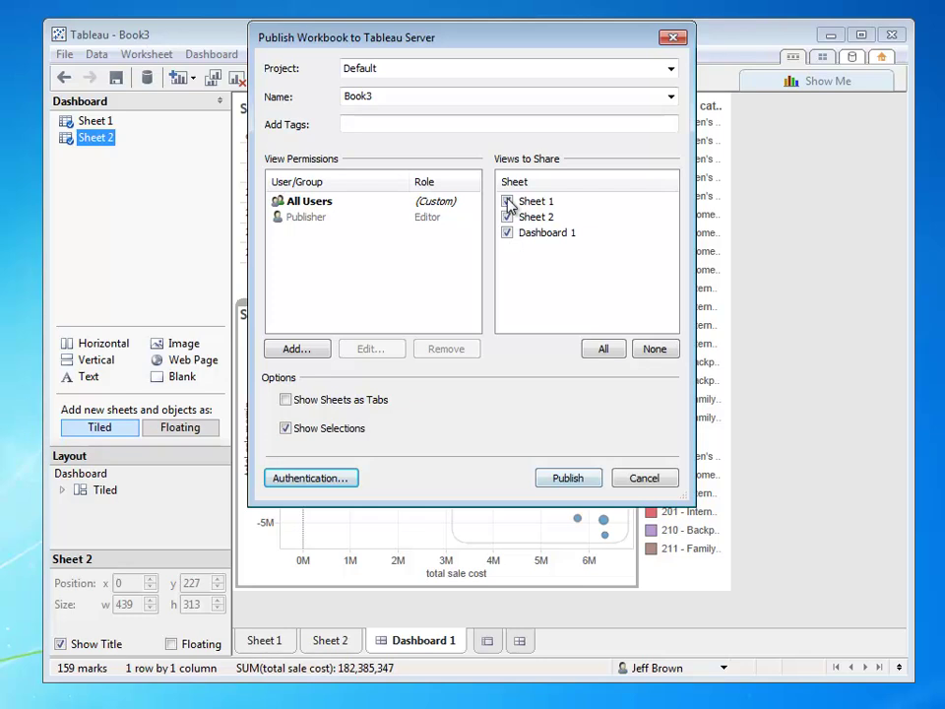
pyautogui.click(569, 479)
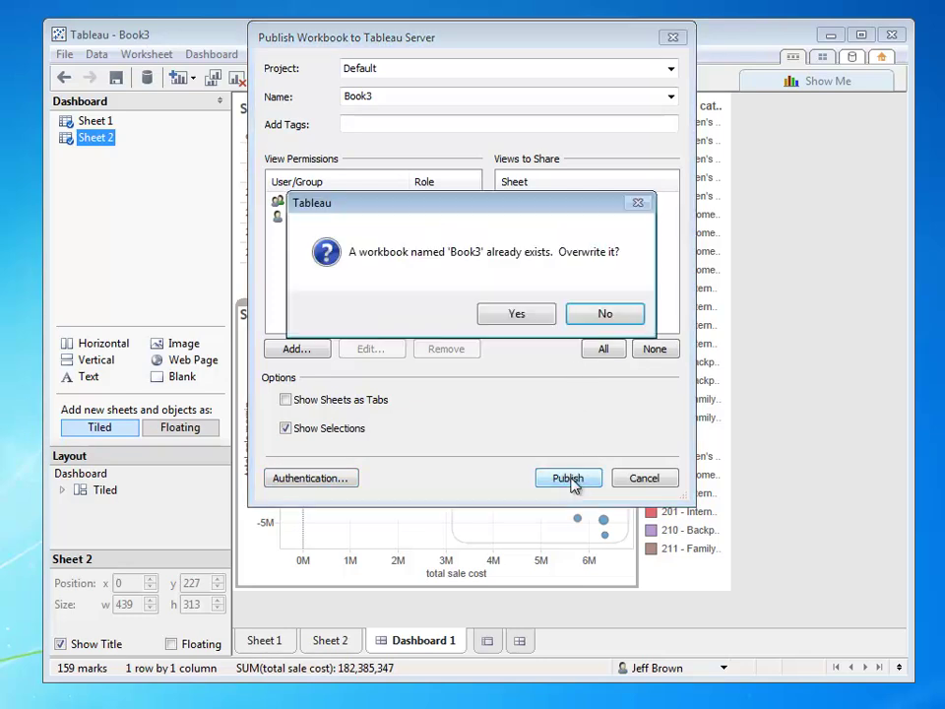
pyautogui.click(525, 315)
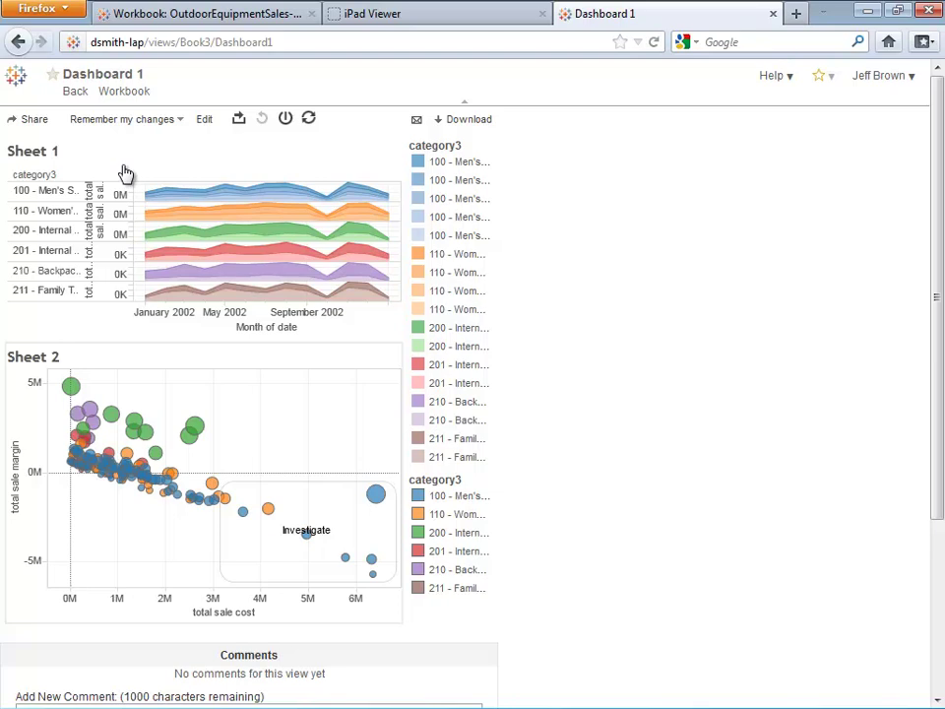
# - Filter the browser dashboard's scatter through categories 200, 201, then 210, and select the web address
pyautogui.click(43, 234)
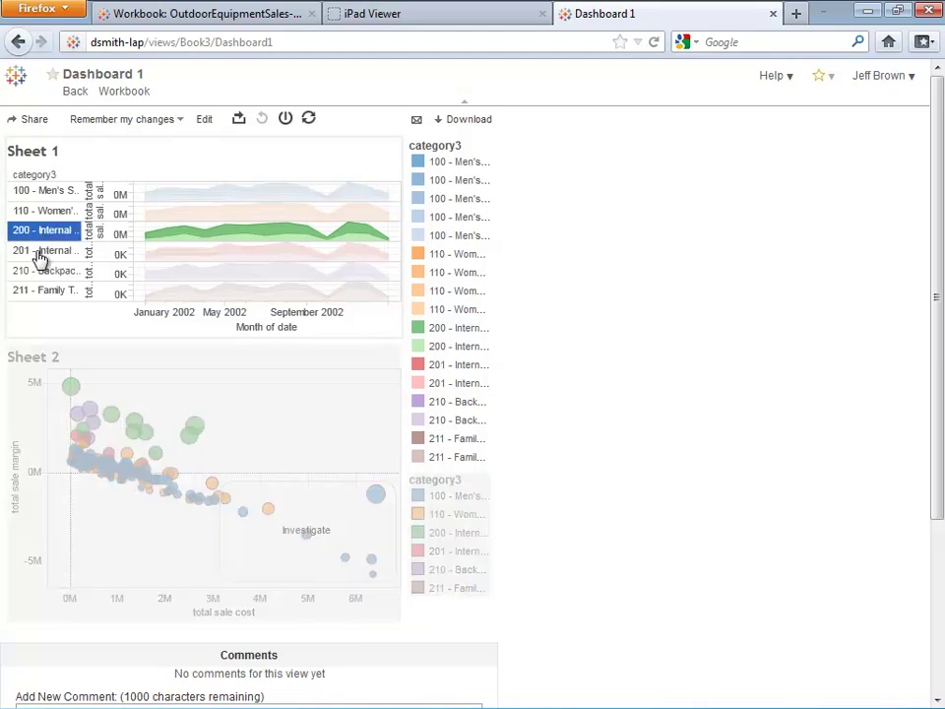
pyautogui.click(39, 253)
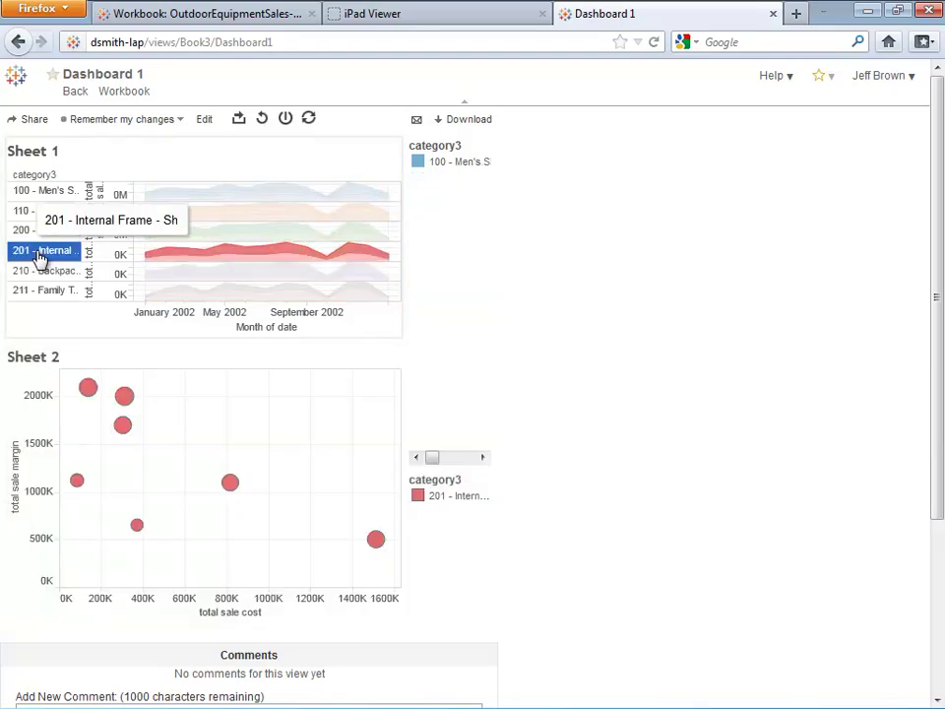
pyautogui.click(37, 269)
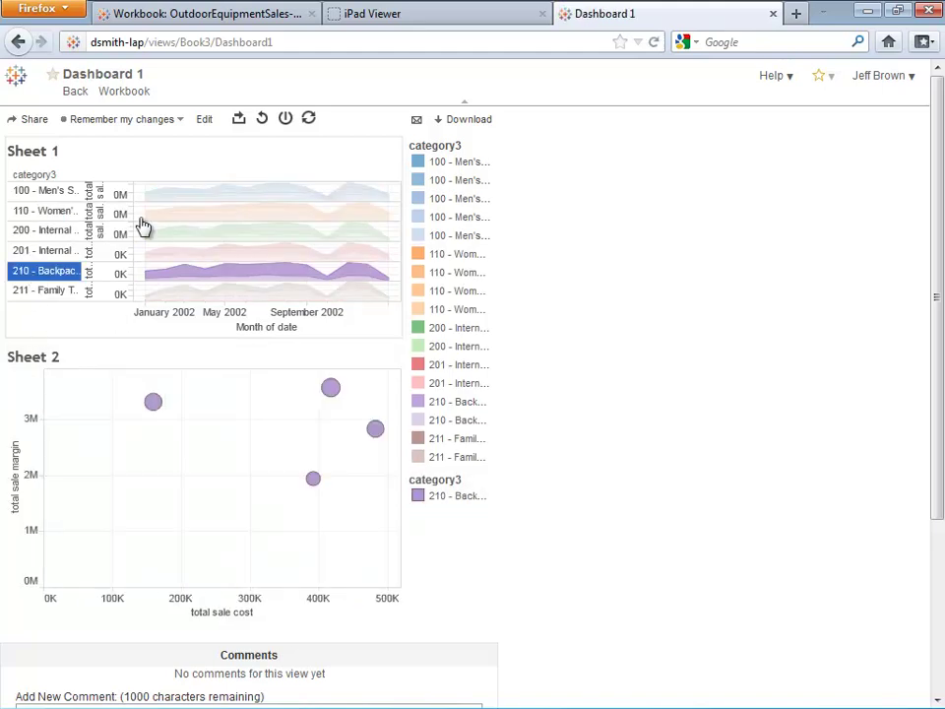
pyautogui.click(248, 42)
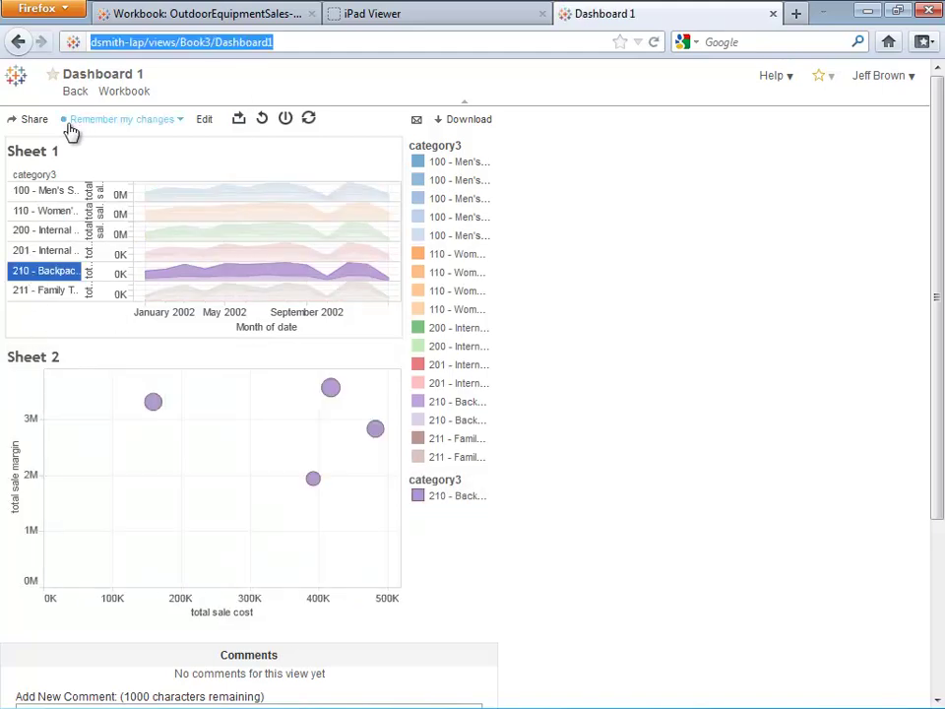
# - View the Share link and embed code, then deselect category 210 to show all categories
pyautogui.click(30, 119)
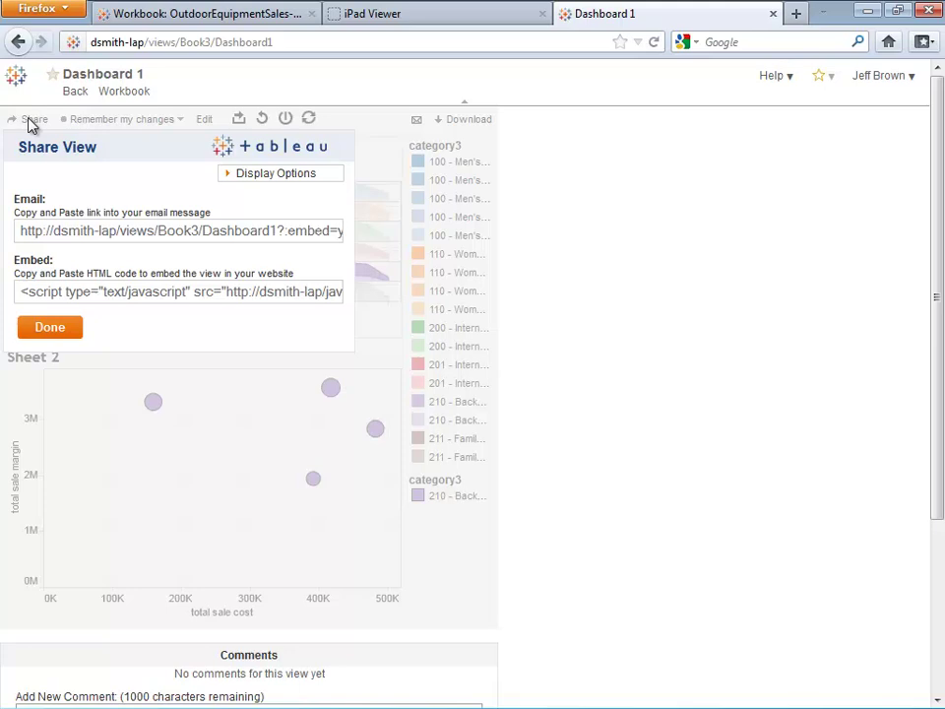
pyautogui.click(40, 333)
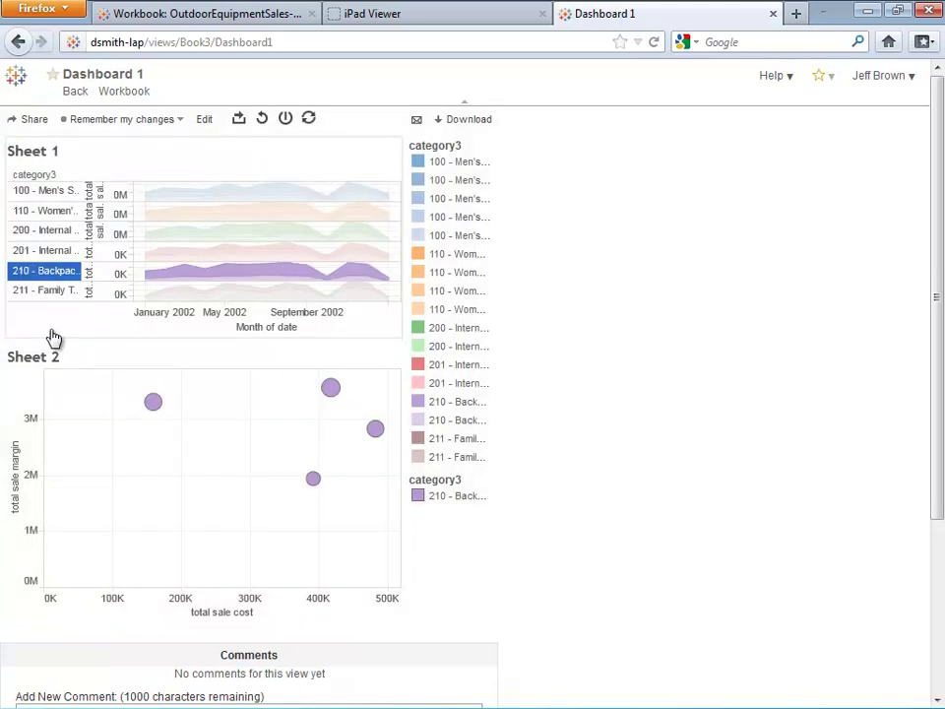
pyautogui.moveTo(72, 339)
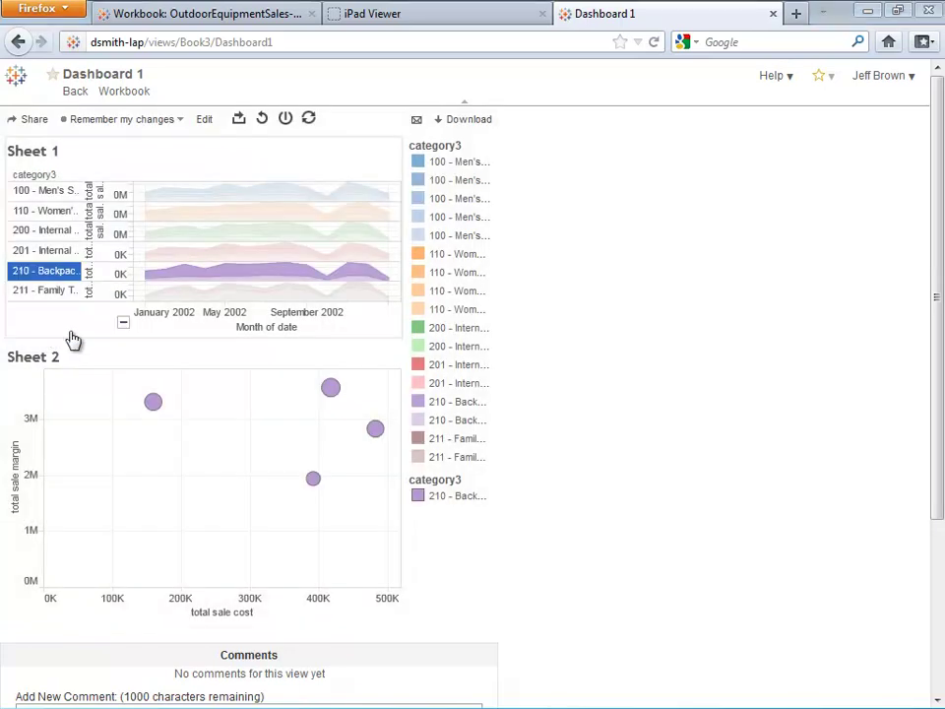
pyautogui.click(42, 276)
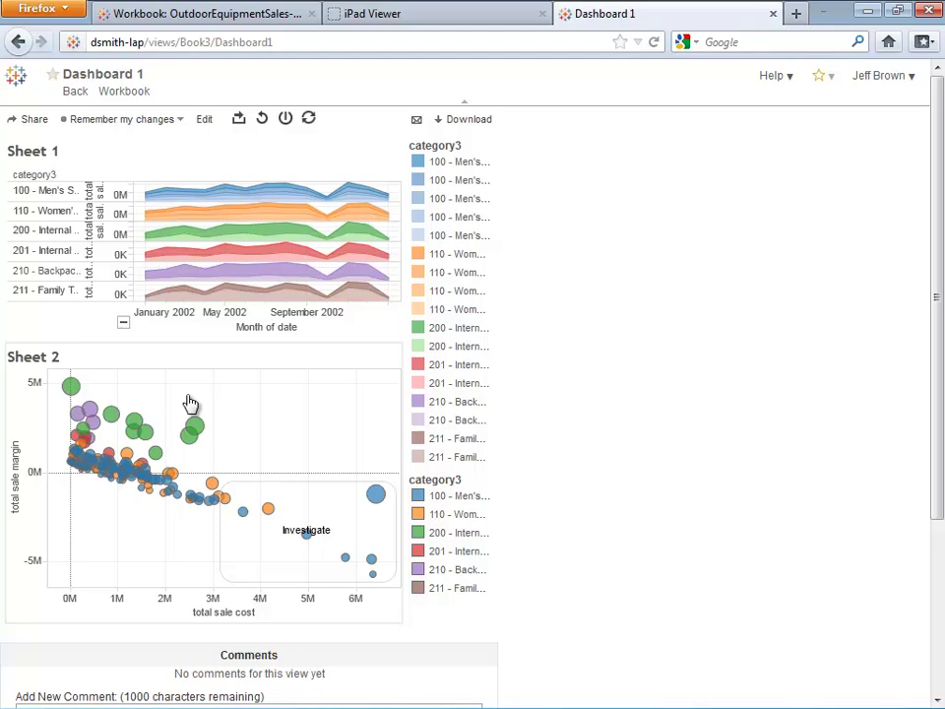
# - Highlight a single green product point in the scatter, then clear the highlight
pyautogui.click(247, 409)
pyautogui.click(192, 429)
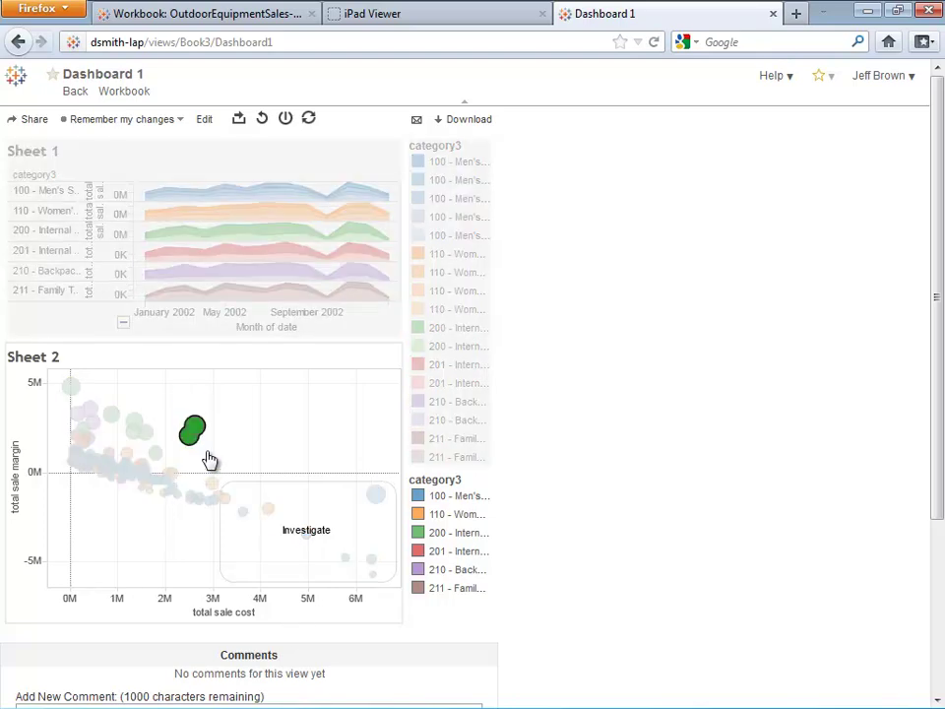
pyautogui.click(210, 460)
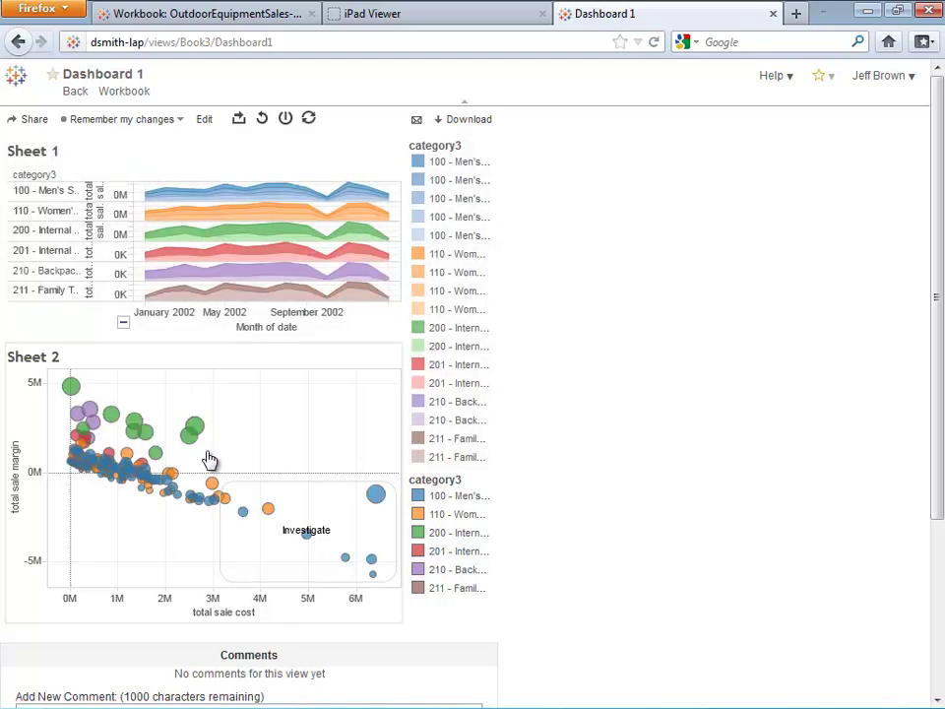